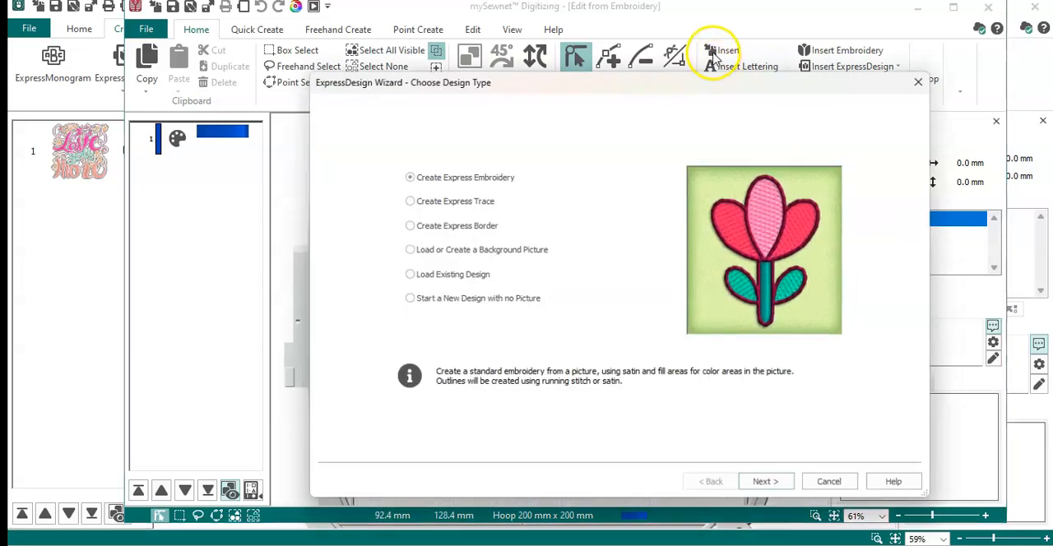
- Dismiss the ExpressDesign Wizard and insert the embroidery of the two gnomes in heart-shaped hats into the empty design
{"action": "left_click", "coordinate": [836, 487]}
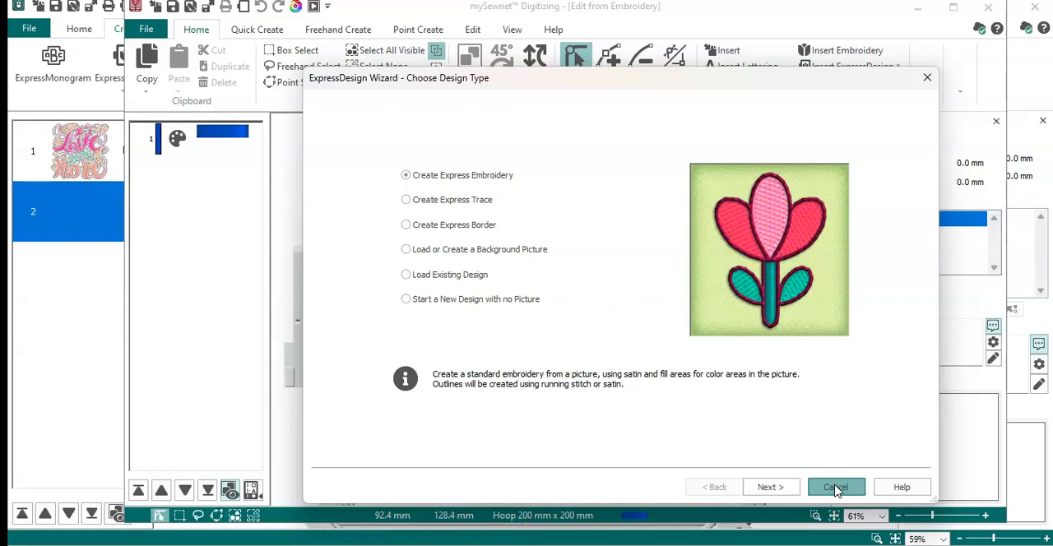
{"action": "left_click", "coordinate": [836, 487]}
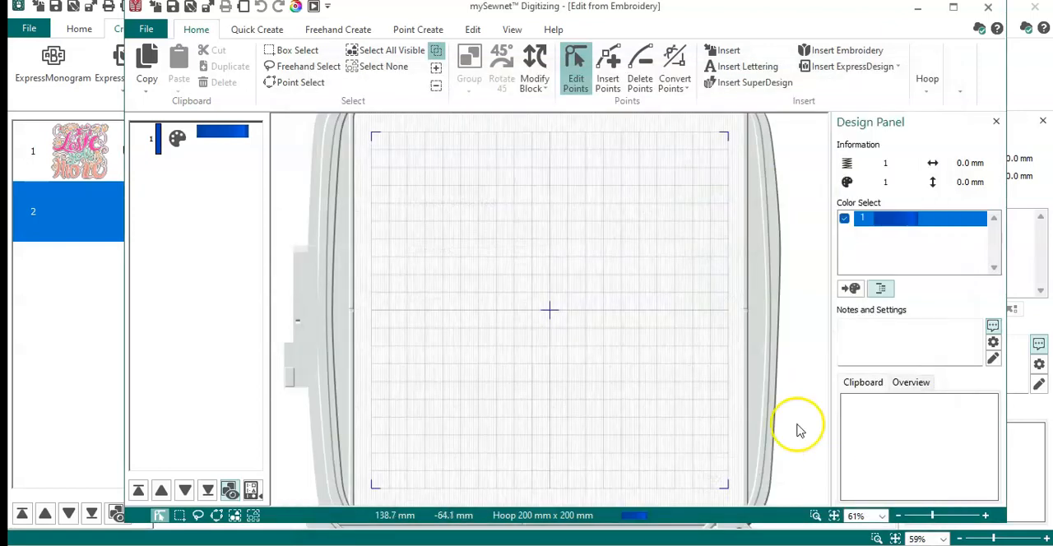
{"action": "left_click", "coordinate": [820, 53]}
{"action": "double_click", "coordinate": [418, 123]}
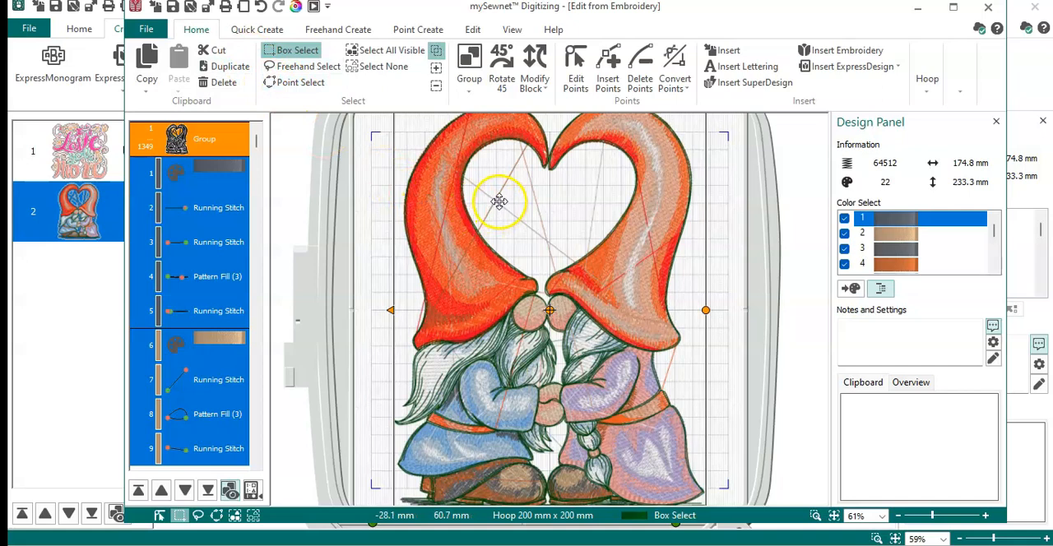
- Change the hoop to the 120mm x 120mm - Designer Splendid Square Hoop
{"action": "left_click", "coordinate": [243, 9]}
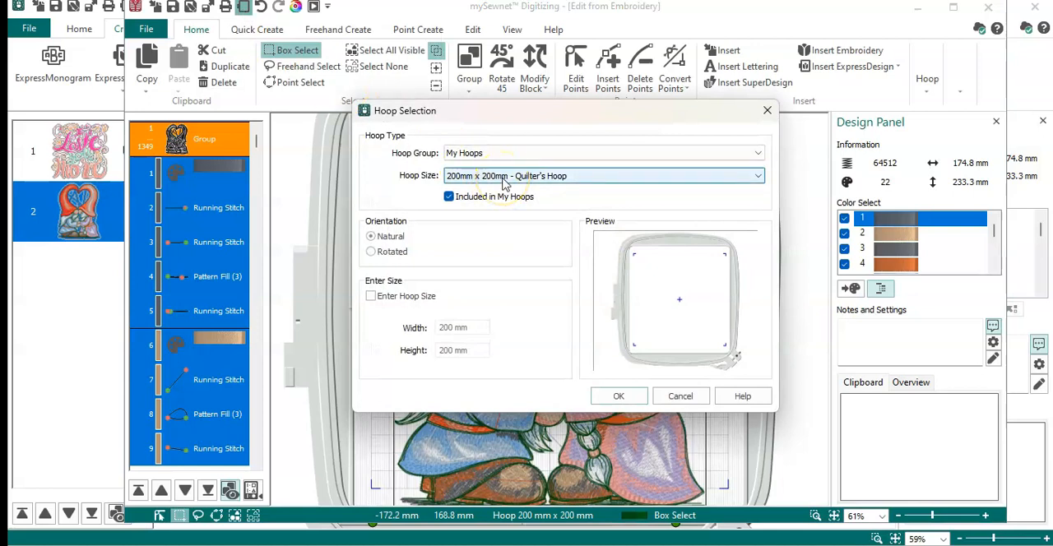
{"action": "left_click", "coordinate": [504, 178]}
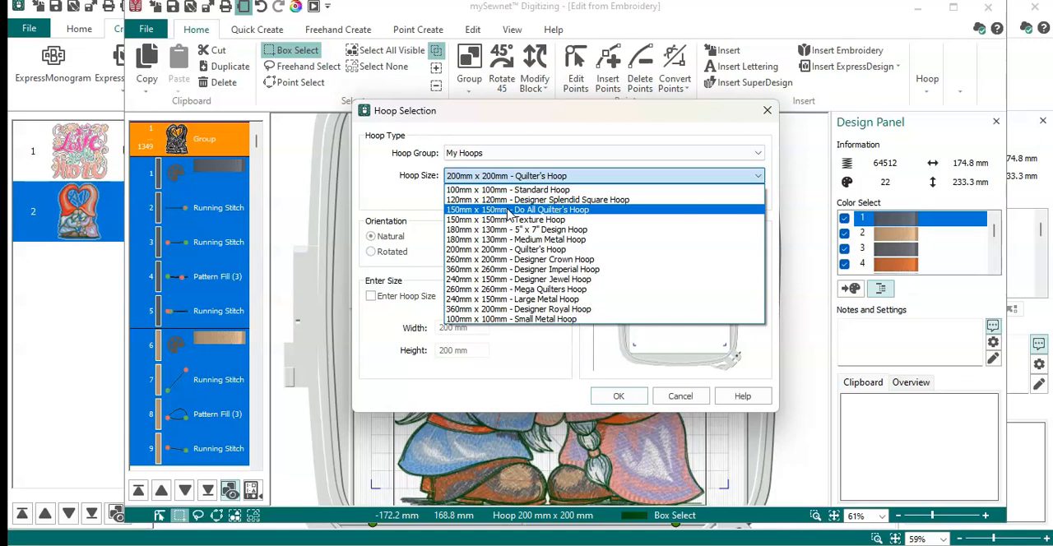
{"action": "left_click", "coordinate": [510, 201]}
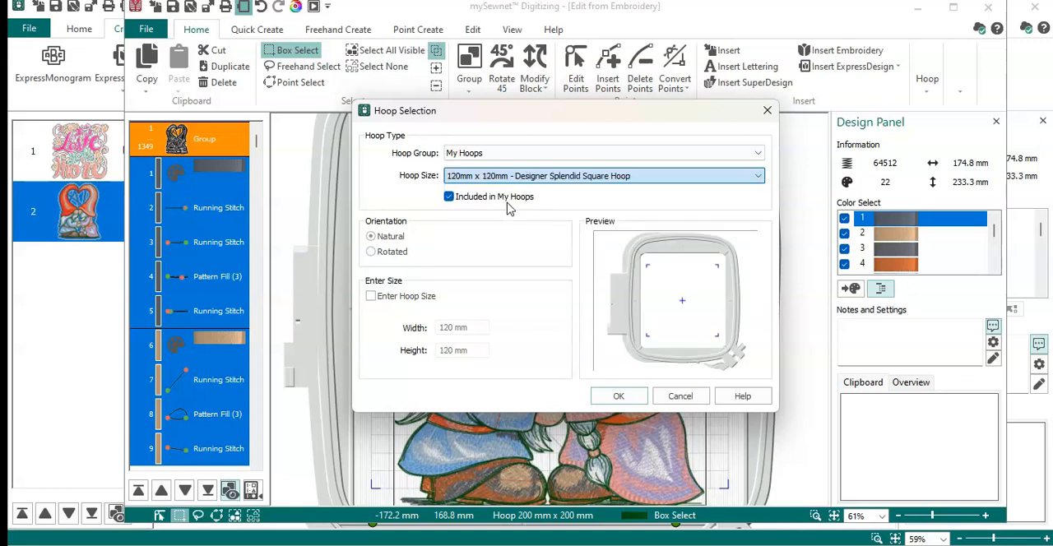
{"action": "left_click", "coordinate": [617, 396]}
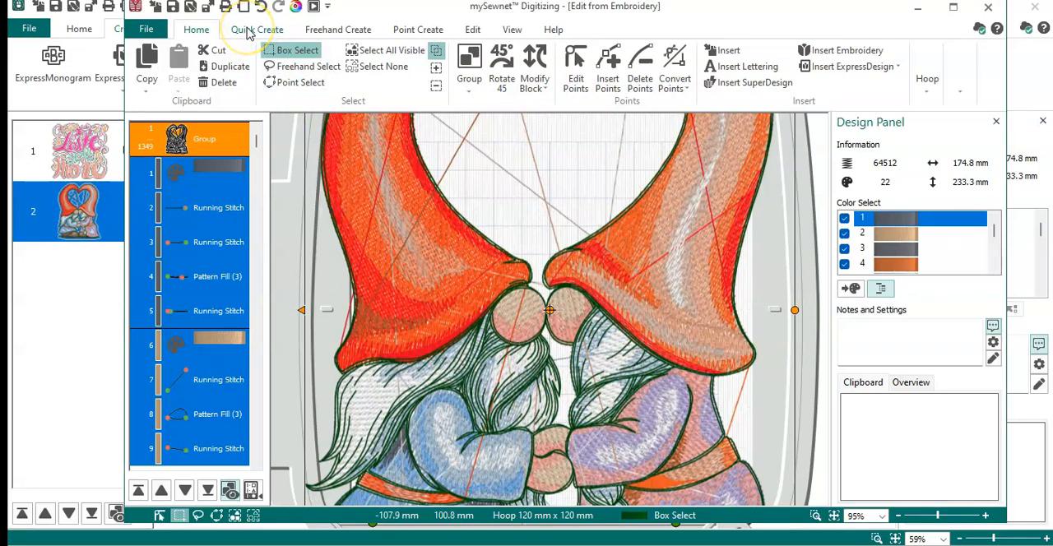
- Maximize the digitizing window and scale the selected gnome design to fit the hoop
{"action": "left_click", "coordinate": [953, 7]}
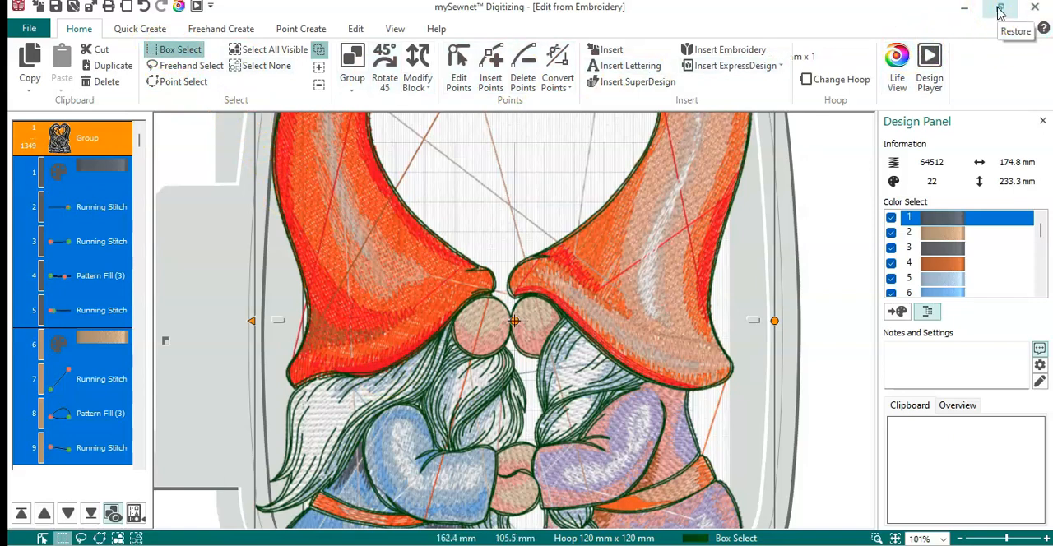
{"action": "left_click", "coordinate": [999, 13]}
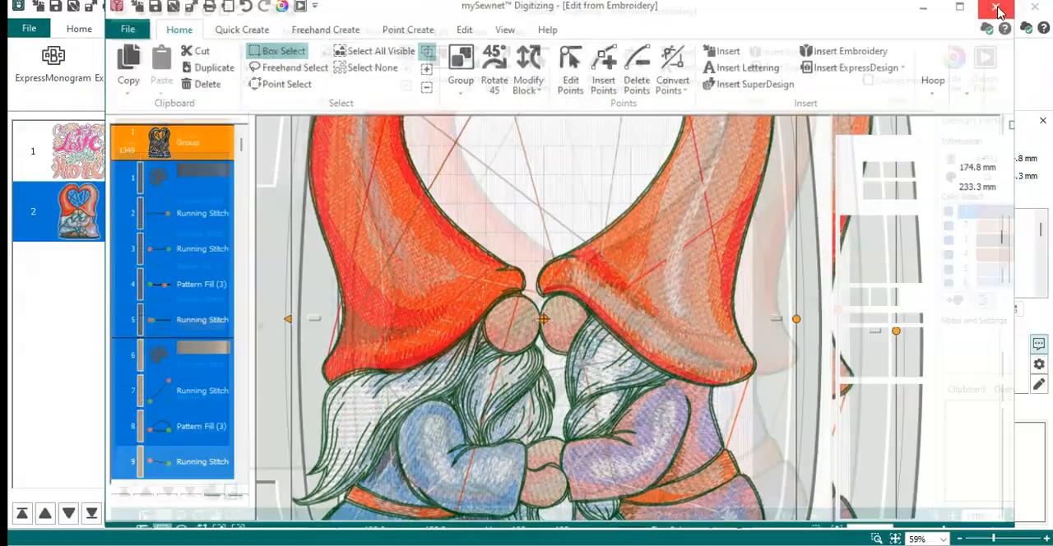
{"action": "mouse_move", "coordinate": [429, 17]}
{"action": "left_mouse_down"}
{"action": "mouse_move", "coordinate": [433, 60]}
{"action": "mouse_move", "coordinate": [384, 352]}
{"action": "mouse_move", "coordinate": [388, 230]}
{"action": "mouse_move", "coordinate": [427, 22]}
{"action": "left_mouse_up"}
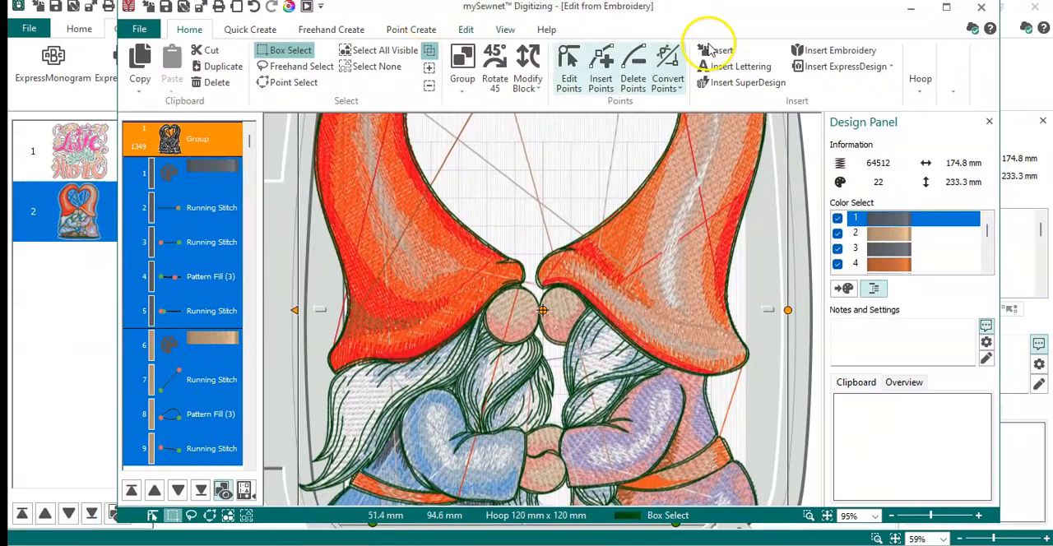
{"action": "left_click", "coordinate": [951, 12]}
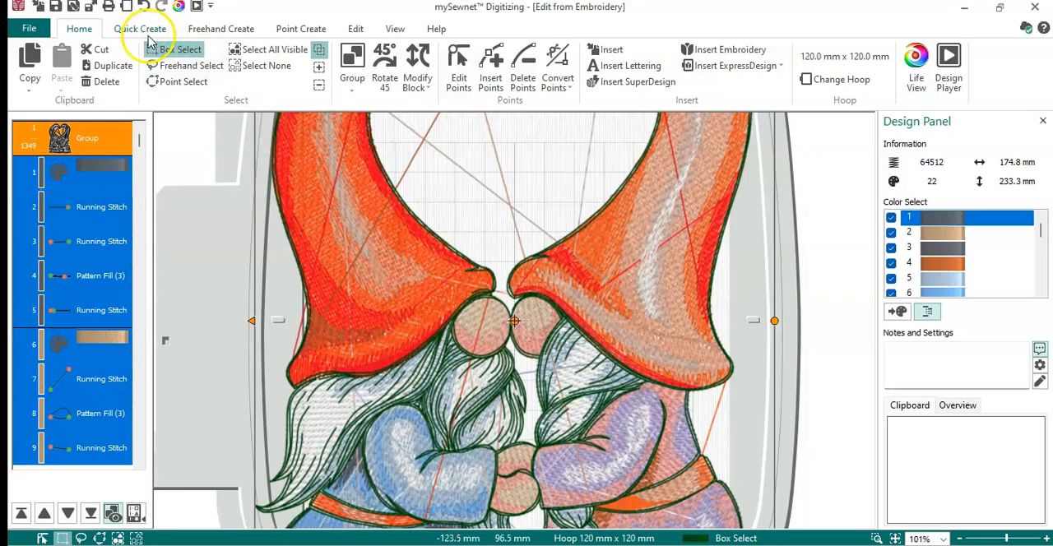
{"action": "left_click", "coordinate": [418, 88]}
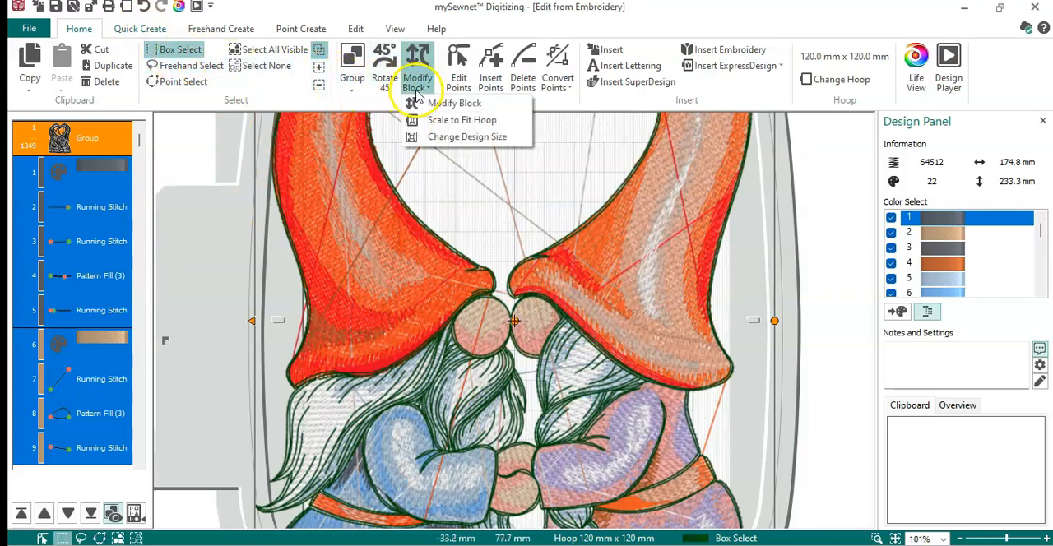
{"action": "left_click", "coordinate": [446, 123]}
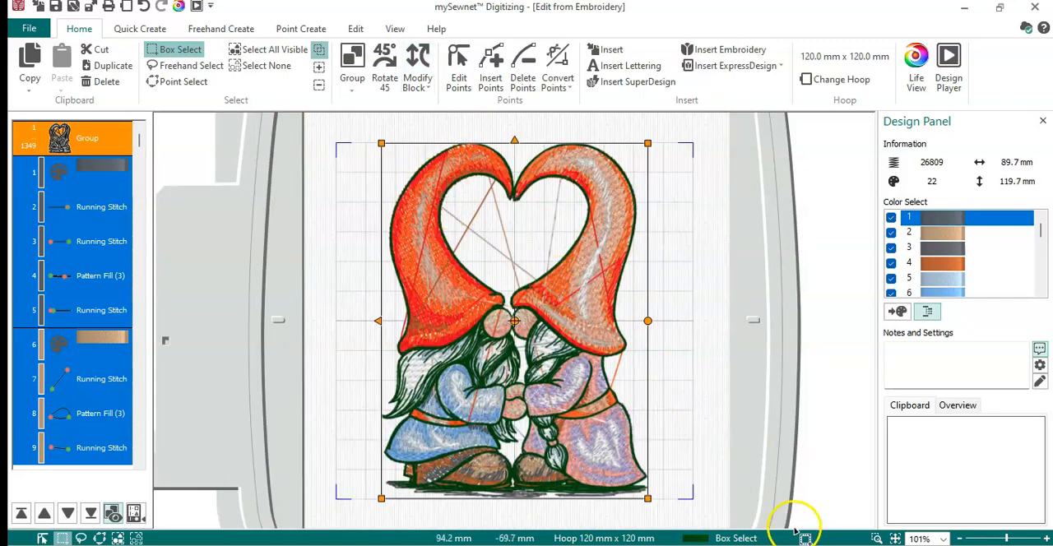
- Ungroup the gnome design into its individual stitch objects
{"action": "left_click", "coordinate": [877, 538]}
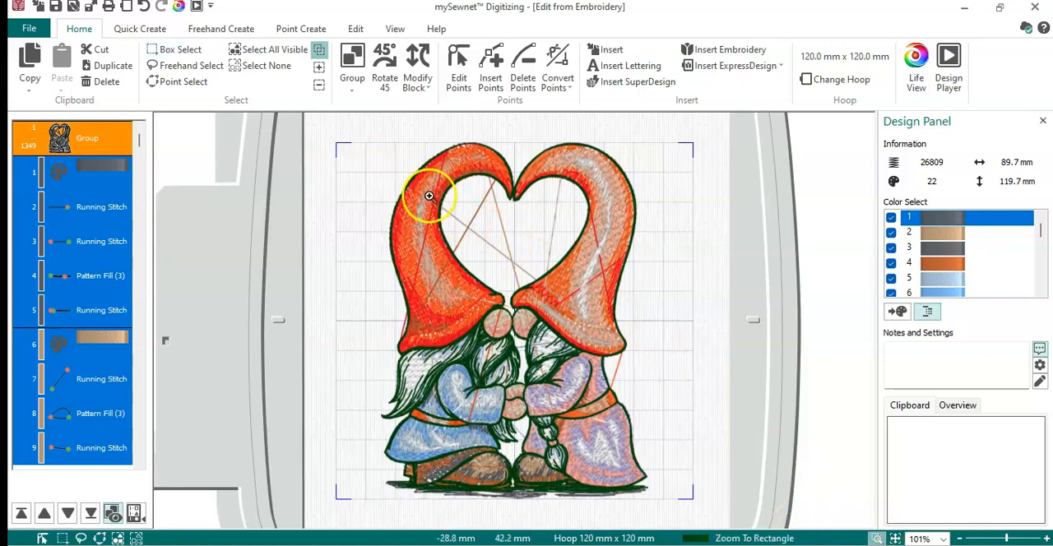
{"action": "left_click_drag", "start_coordinate": [411, 194], "coordinate": [577, 290]}
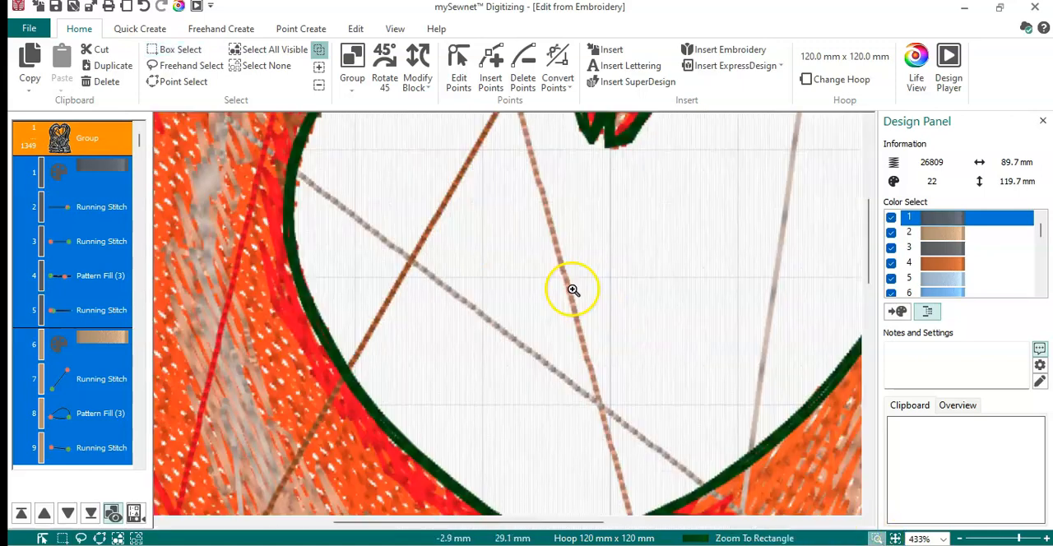
{"action": "left_click", "coordinate": [100, 144]}
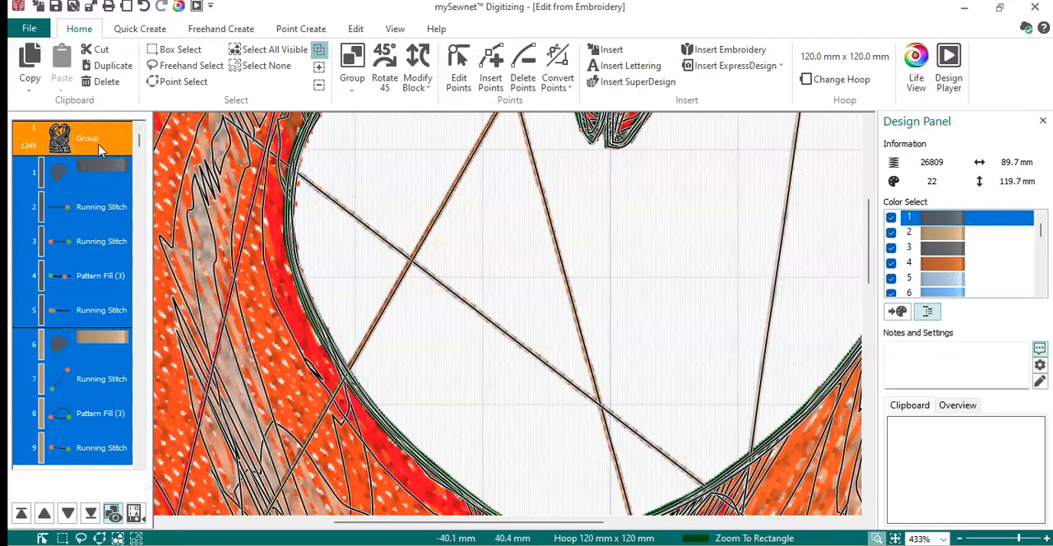
{"action": "right_click", "coordinate": [100, 148]}
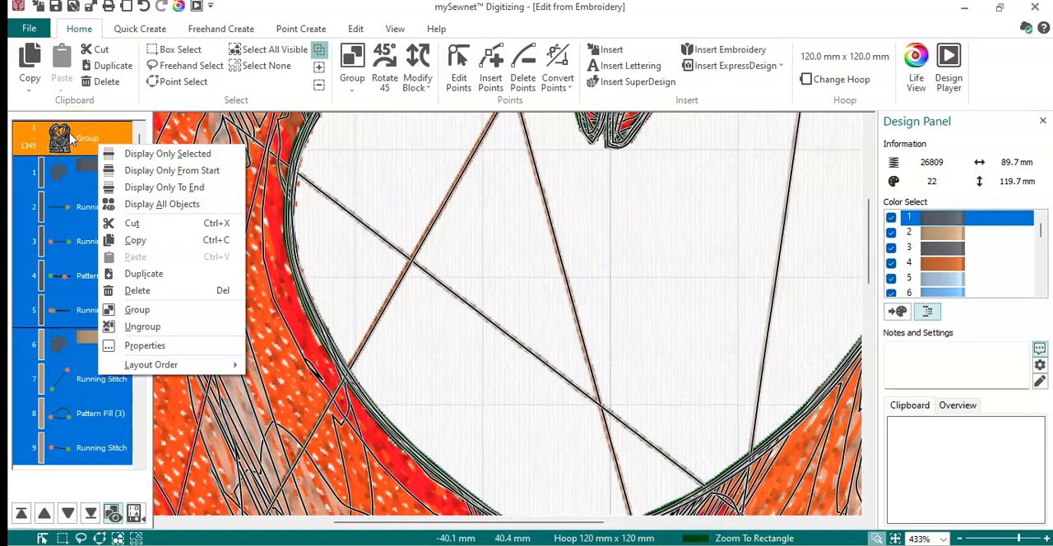
{"action": "left_click", "coordinate": [135, 331]}
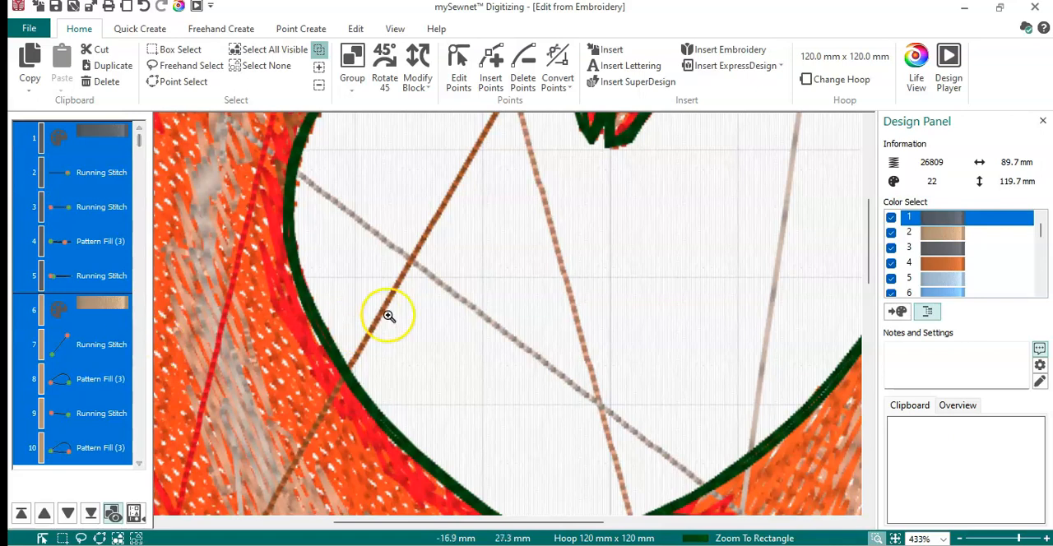
- Delete the four stray connecting stitch lines crossing the heart opening and the long red one running over the left gnome's hat
{"action": "left_click", "coordinate": [435, 280]}
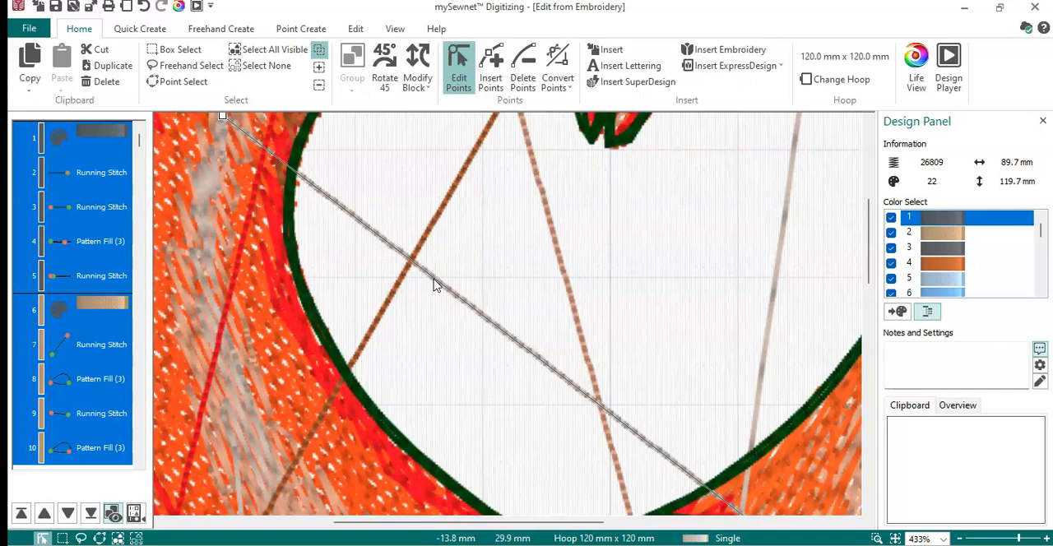
{"action": "left_click", "coordinate": [470, 247]}
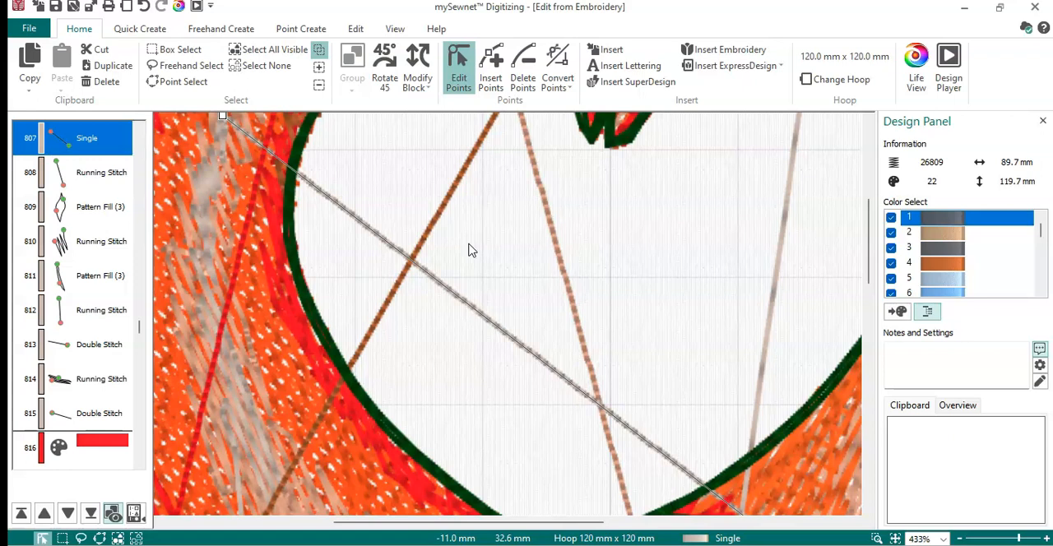
{"action": "left_click", "coordinate": [466, 303]}
{"action": "key", "text": "Delete"}
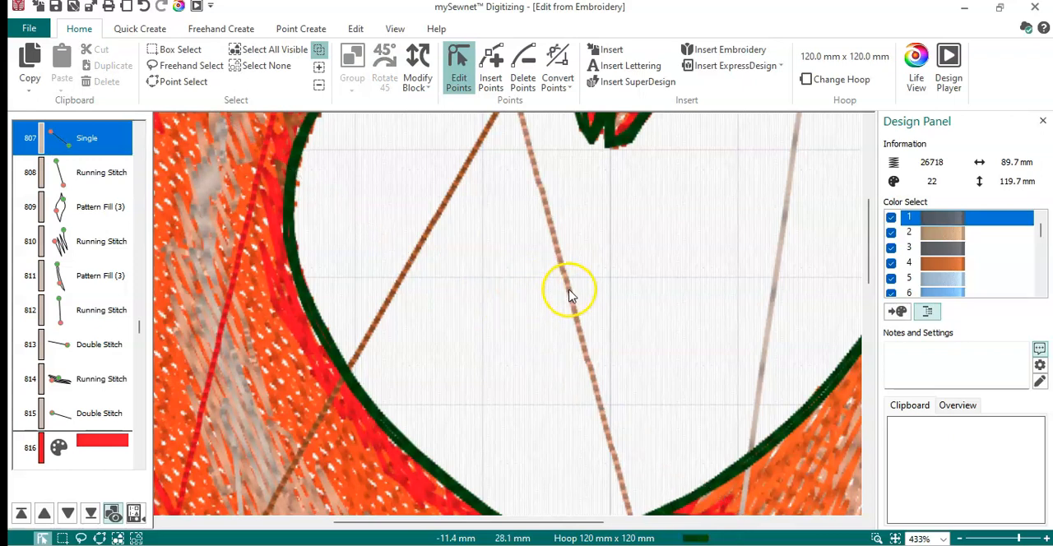
{"action": "left_click", "coordinate": [573, 298]}
{"action": "key", "text": "Delete"}
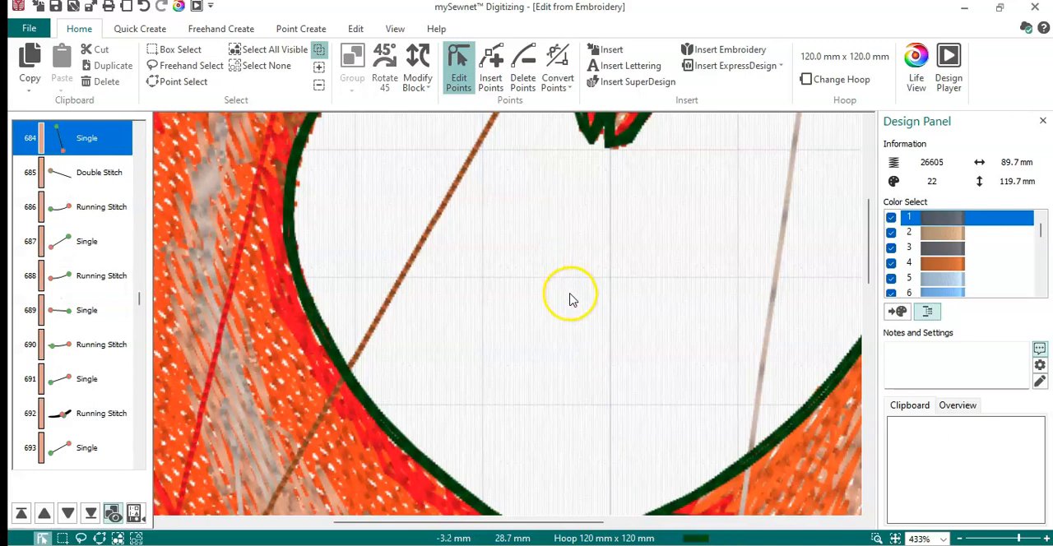
{"action": "left_click", "coordinate": [447, 208]}
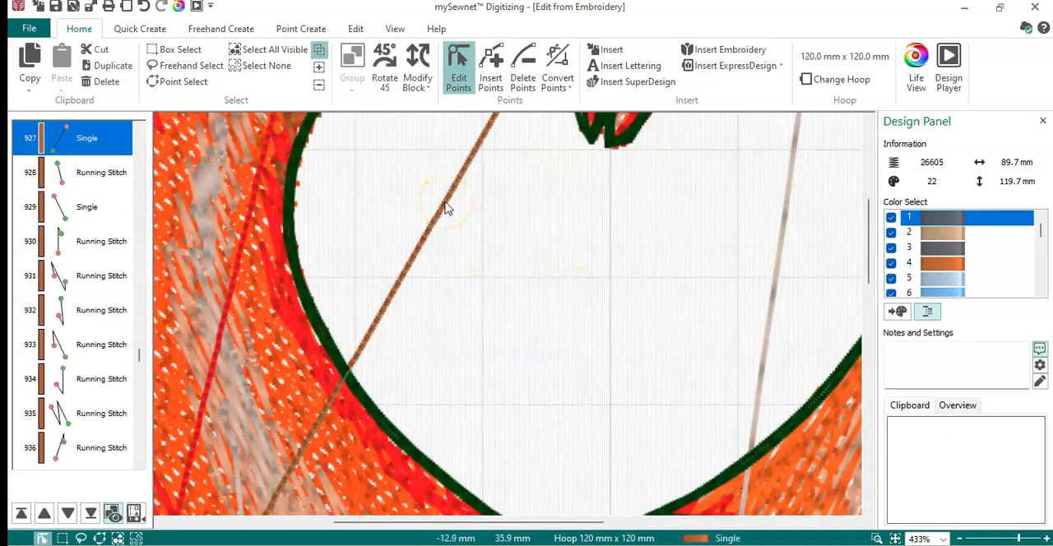
{"action": "key", "text": "Delete"}
{"action": "left_click", "coordinate": [771, 319]}
{"action": "key", "text": "Delete"}
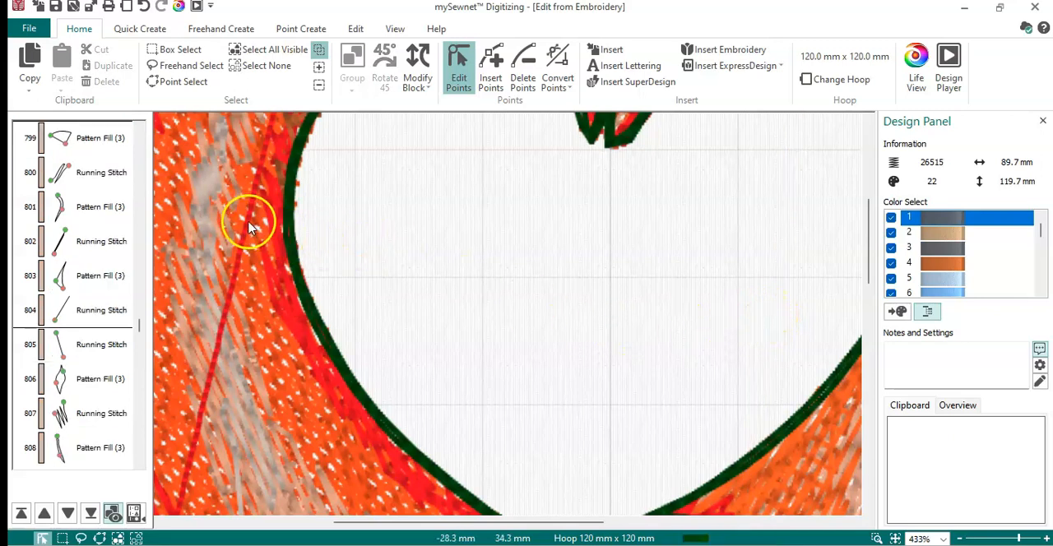
{"action": "left_click", "coordinate": [252, 230]}
{"action": "key", "text": "Delete"}
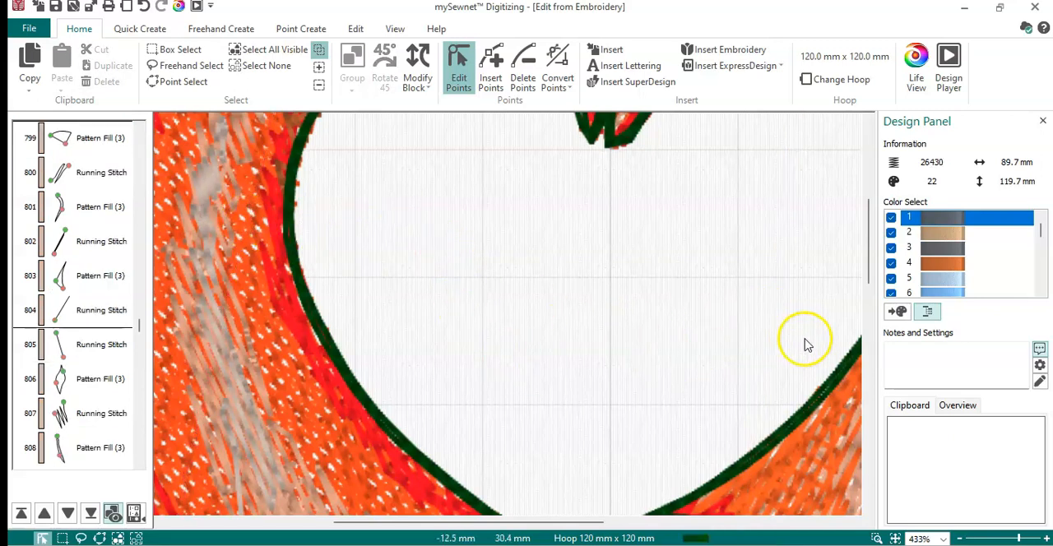
- Delete the stray running stitch in the left hat, the pale line bridging the hat brims and the orange line across the left nose
{"action": "left_click_drag", "start_coordinate": [874, 259], "coordinate": [872, 328]}
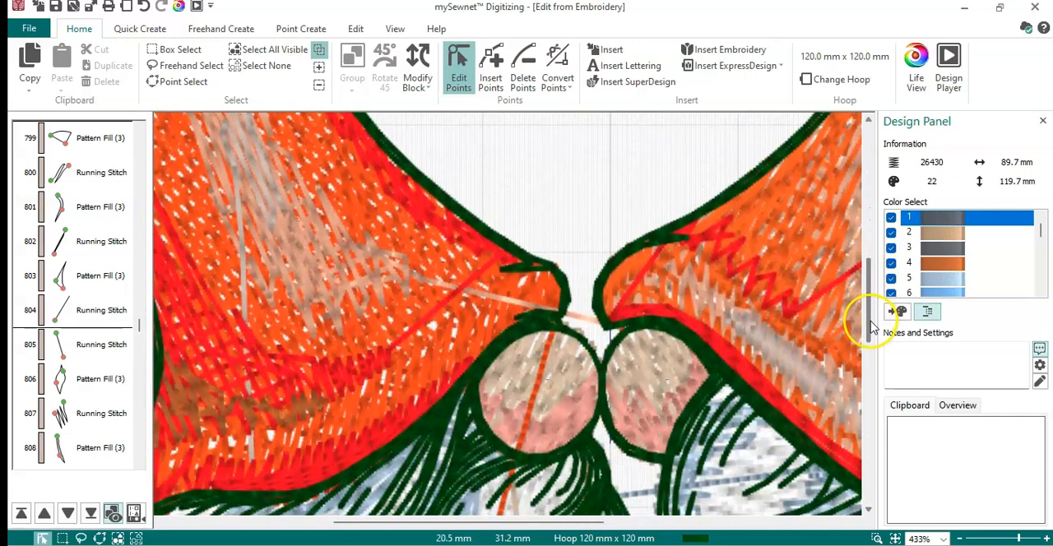
{"action": "left_click", "coordinate": [242, 285]}
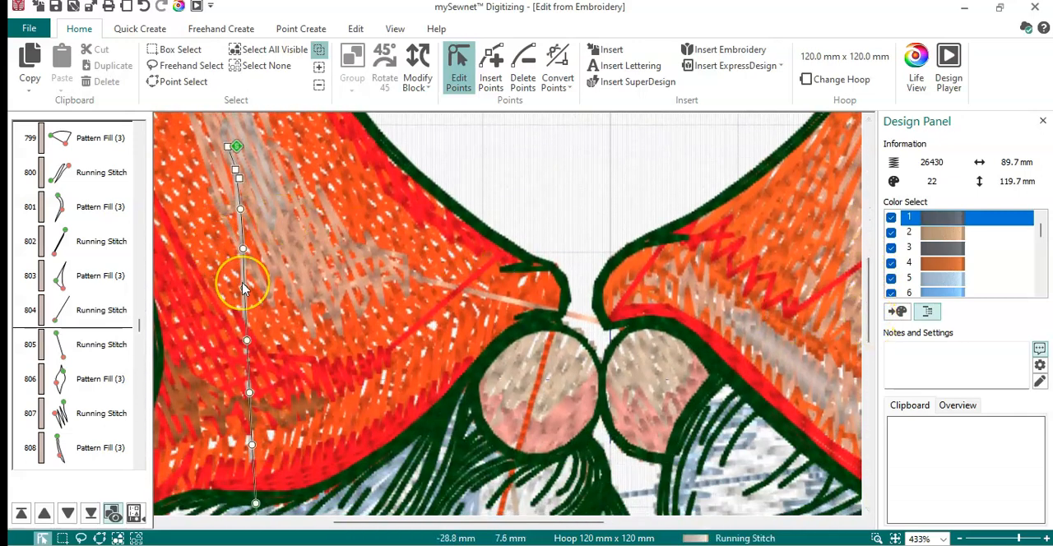
{"action": "key", "text": "Delete"}
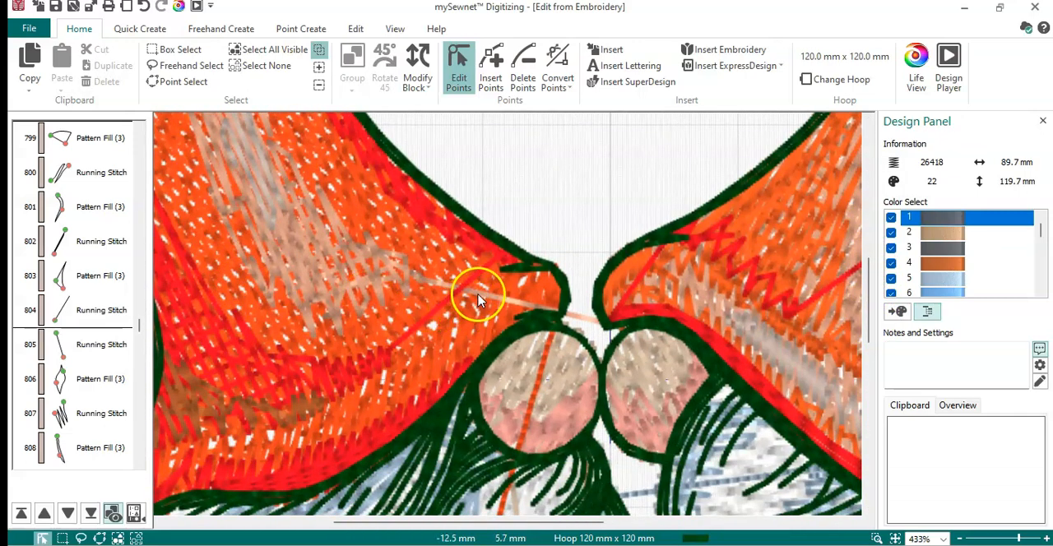
{"action": "left_click", "coordinate": [478, 294]}
{"action": "key", "text": "Delete"}
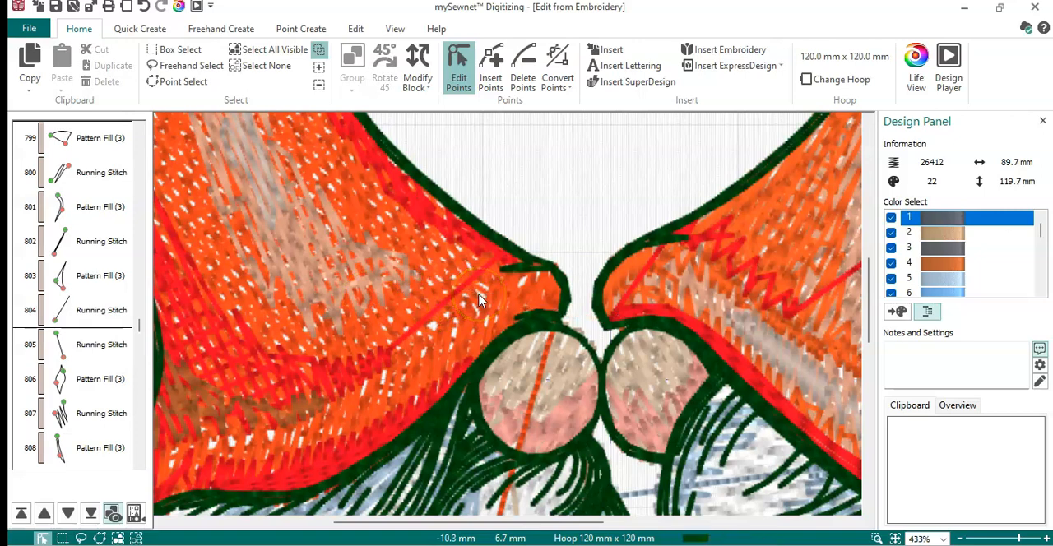
{"action": "left_click", "coordinate": [533, 404]}
{"action": "key", "text": "Delete"}
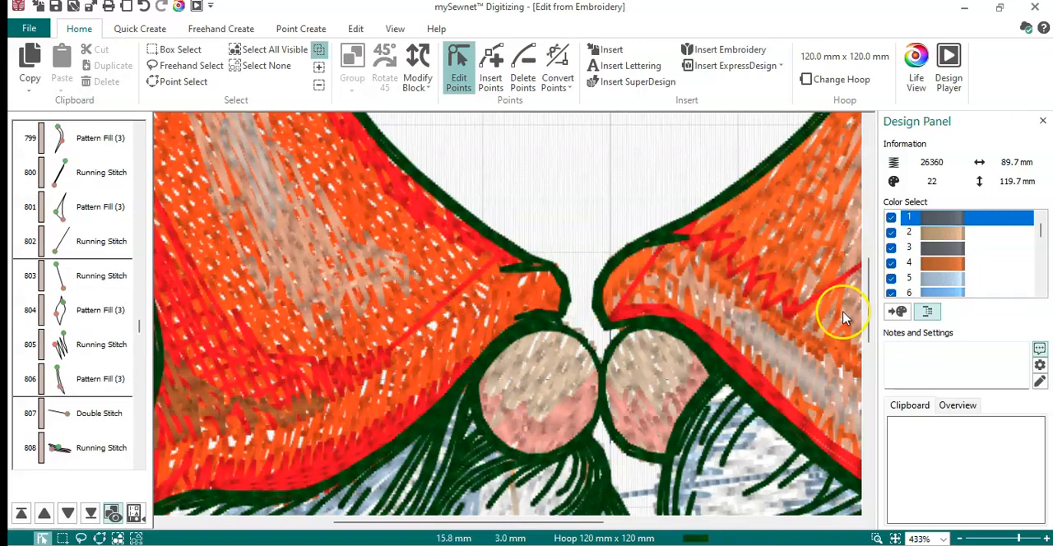
- Delete the stray connecting stitches over the left gnome's beard and blue sleeve and the pale blue one between the two beards
{"action": "left_click_drag", "start_coordinate": [869, 308], "coordinate": [865, 367]}
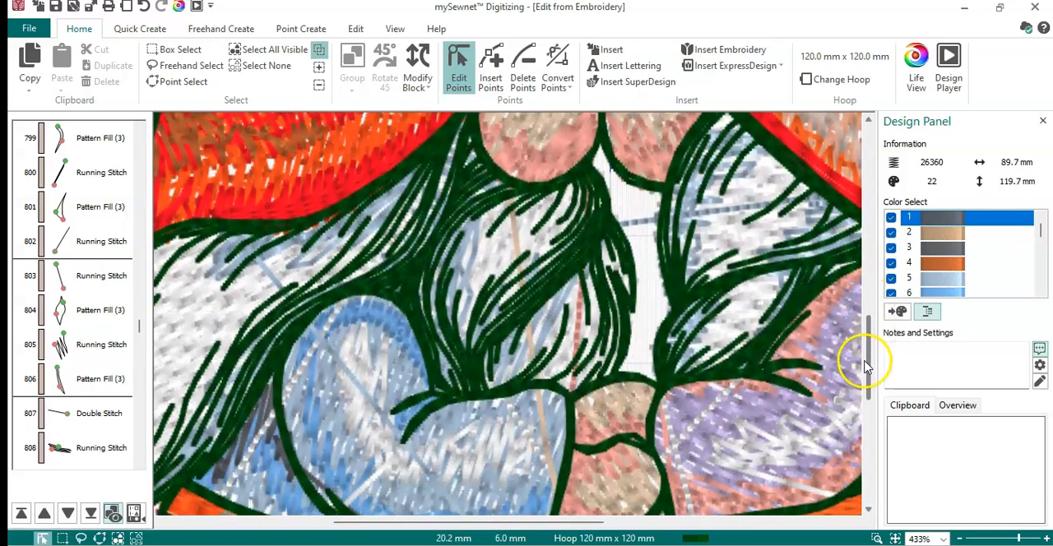
{"action": "left_click", "coordinate": [362, 389]}
{"action": "key", "text": "Delete"}
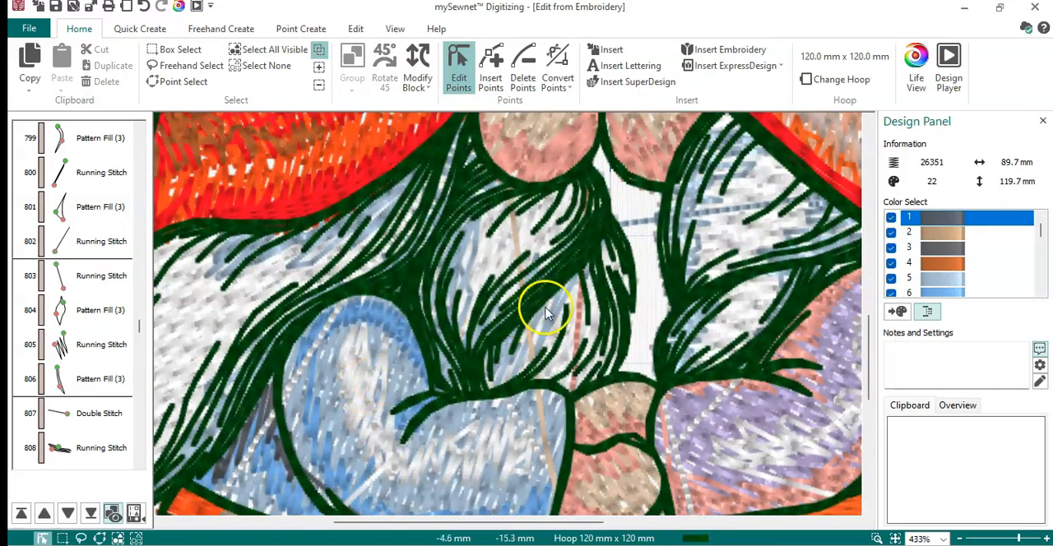
{"action": "left_click", "coordinate": [641, 226]}
{"action": "key", "text": "Delete"}
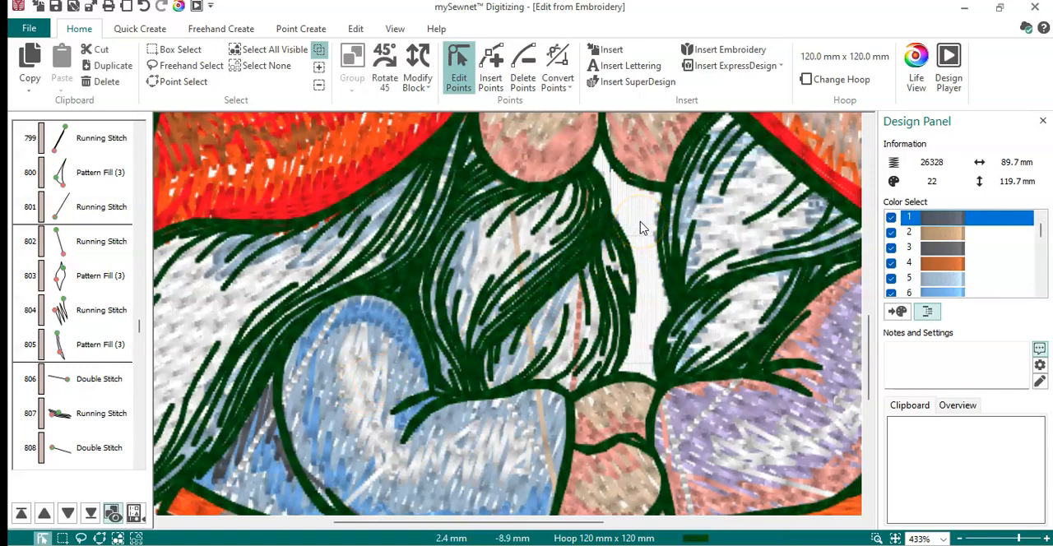
{"action": "left_click", "coordinate": [576, 312]}
{"action": "key", "text": "Delete"}
{"action": "left_click", "coordinate": [531, 352]}
{"action": "key", "text": "Delete"}
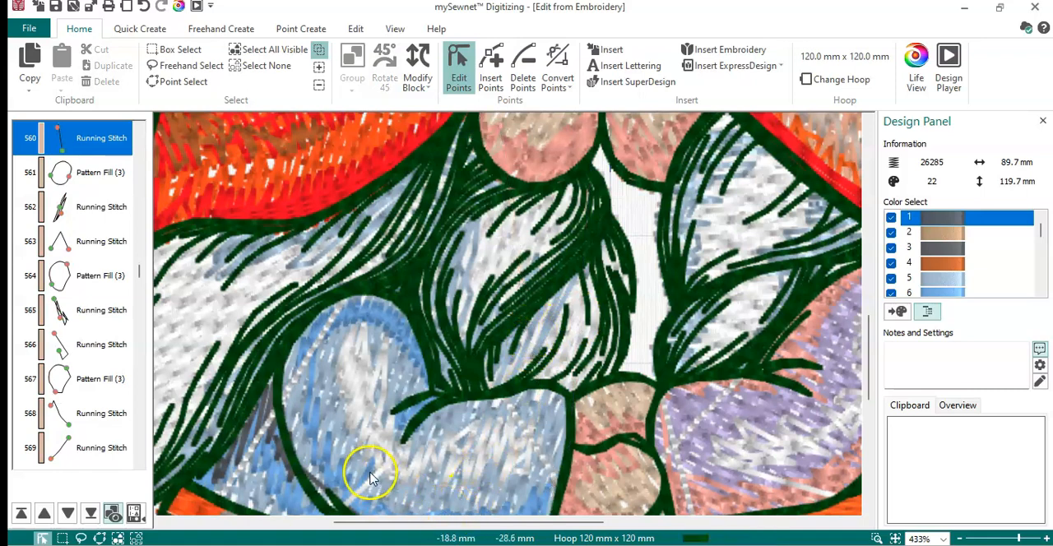
{"action": "left_click", "coordinate": [374, 481]}
{"action": "key", "text": "Delete"}
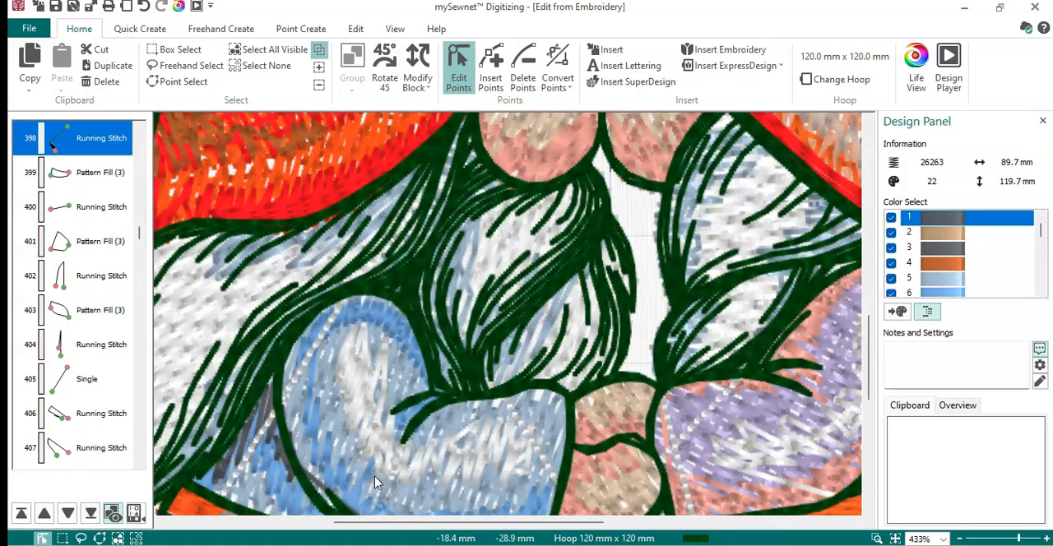
- Delete the stray white stitch across the left gnome's blue sleeve and the stray connecting stitches over the right gnome's purple sleeve
{"action": "left_click", "coordinate": [315, 352]}
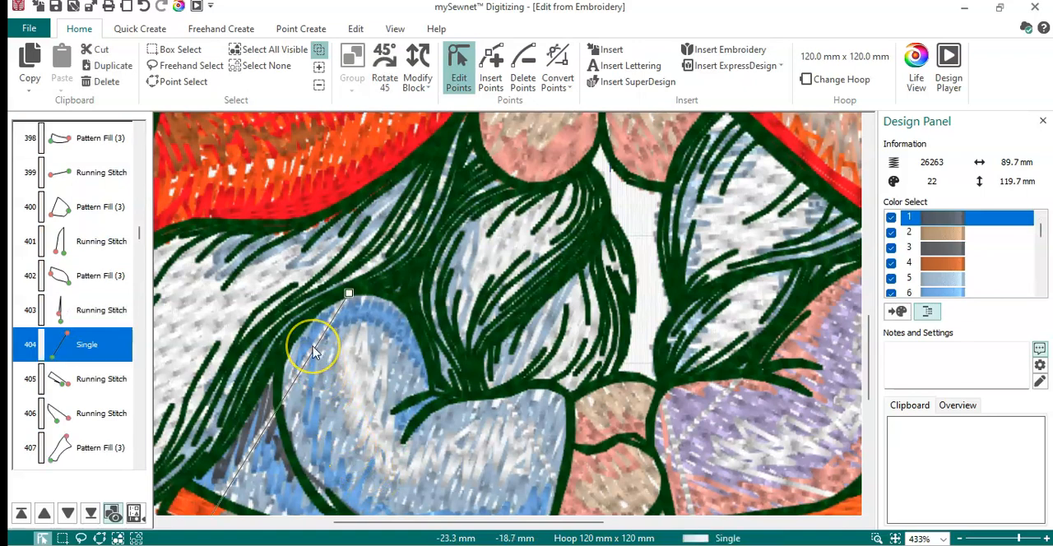
{"action": "key", "text": "Delete"}
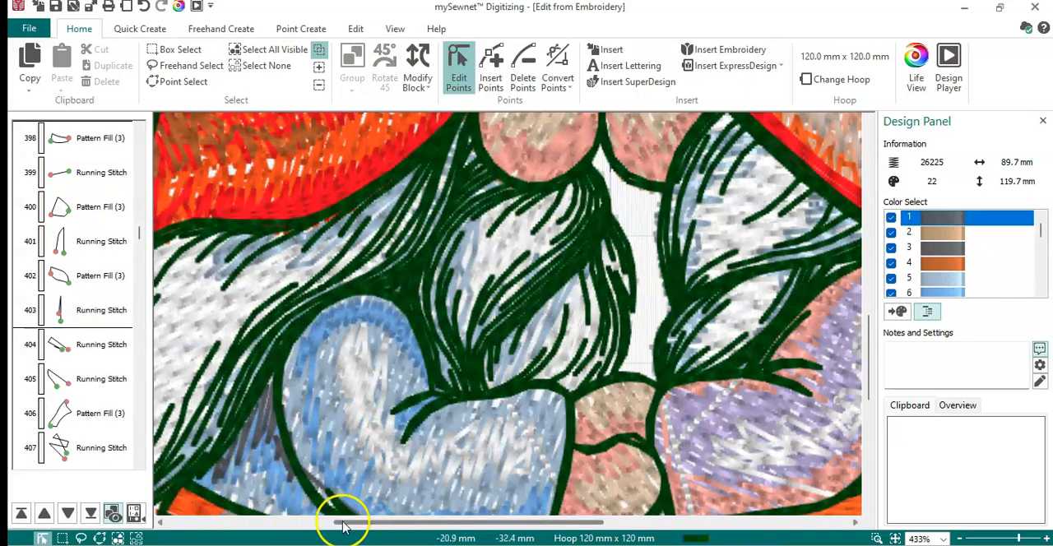
{"action": "left_click_drag", "start_coordinate": [351, 522], "coordinate": [460, 527]}
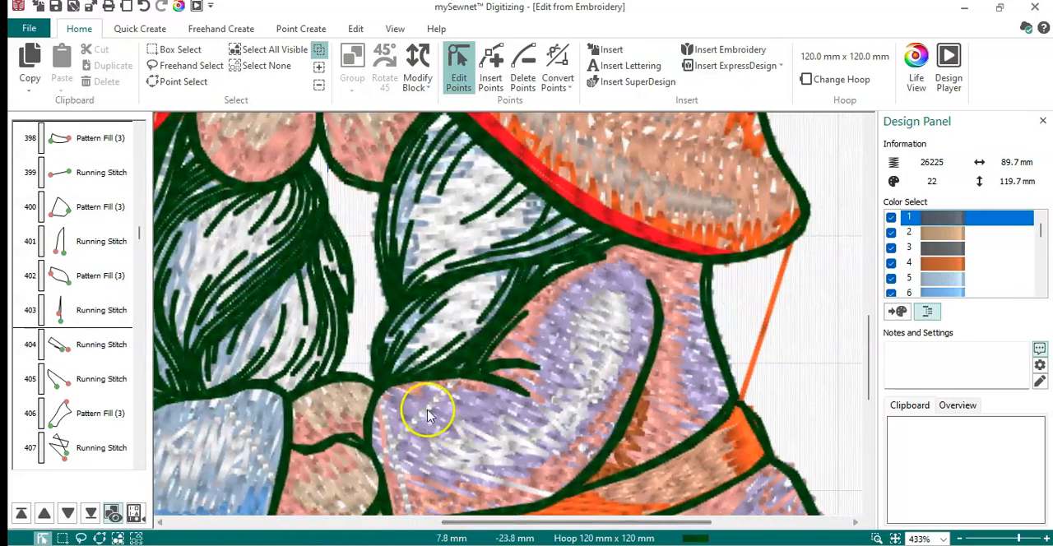
{"action": "left_click", "coordinate": [422, 406]}
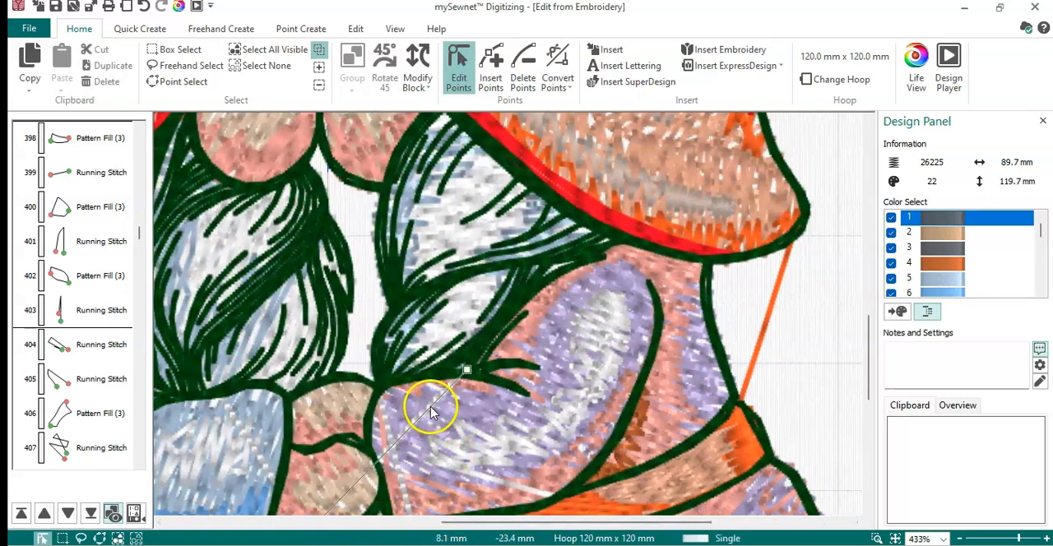
{"action": "left_click", "coordinate": [392, 457]}
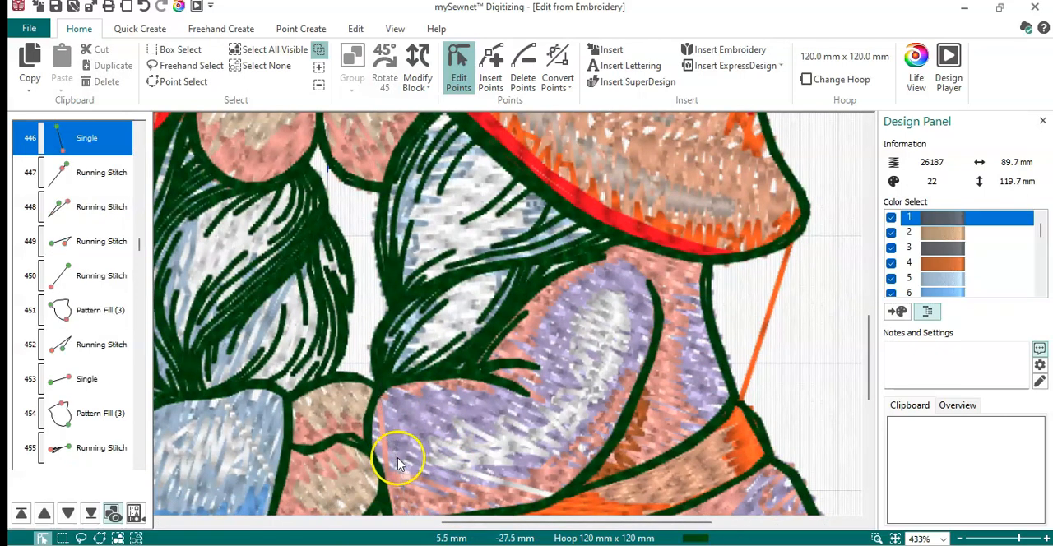
{"action": "key", "text": "Delete"}
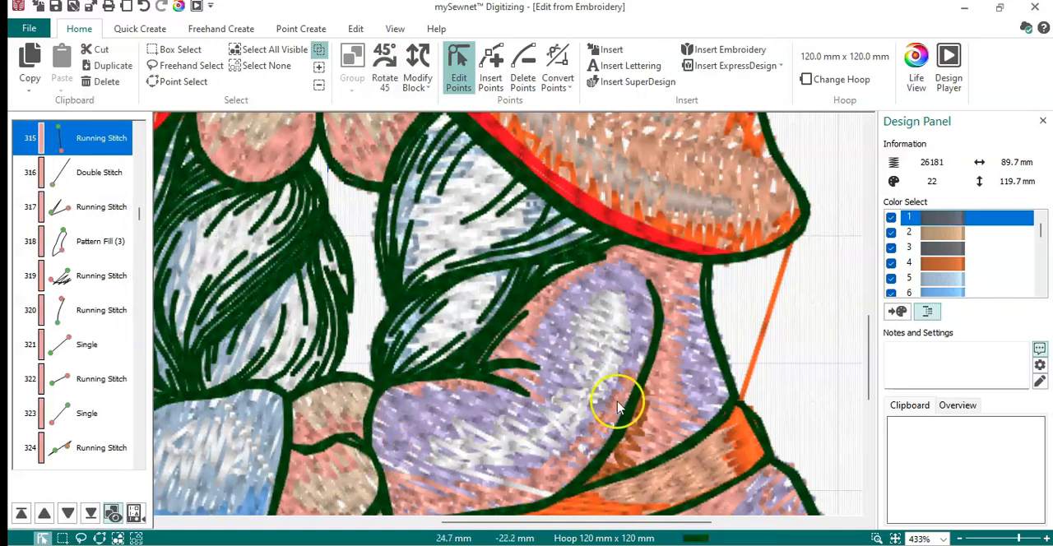
- Delete the orange connecting line between the right gnome's hat brim and belt, and the two long red lines crossing the right hat
{"action": "left_click", "coordinate": [765, 337]}
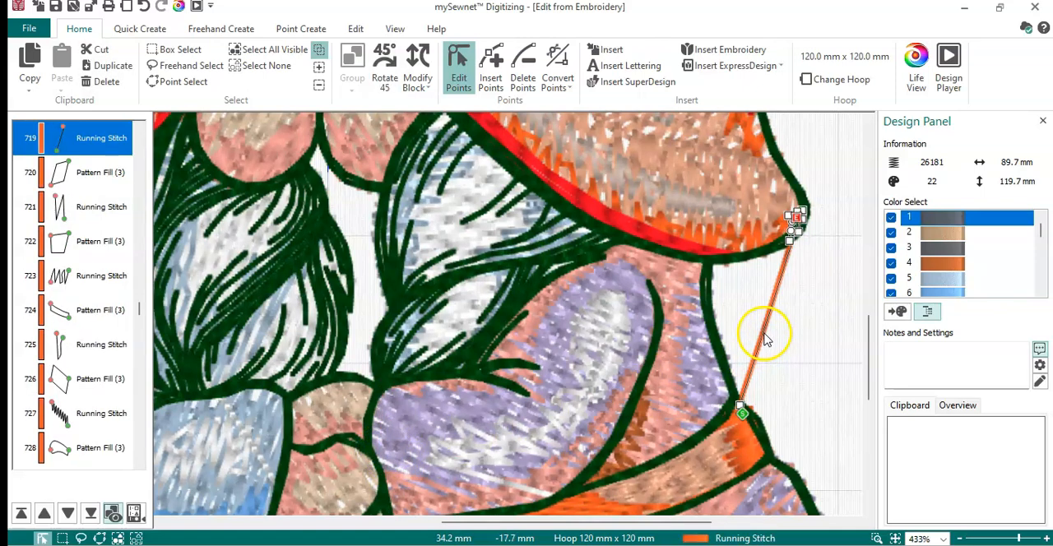
{"action": "key", "text": "Delete"}
{"action": "left_click_drag", "start_coordinate": [870, 367], "coordinate": [873, 297]}
{"action": "left_click", "coordinate": [714, 352]}
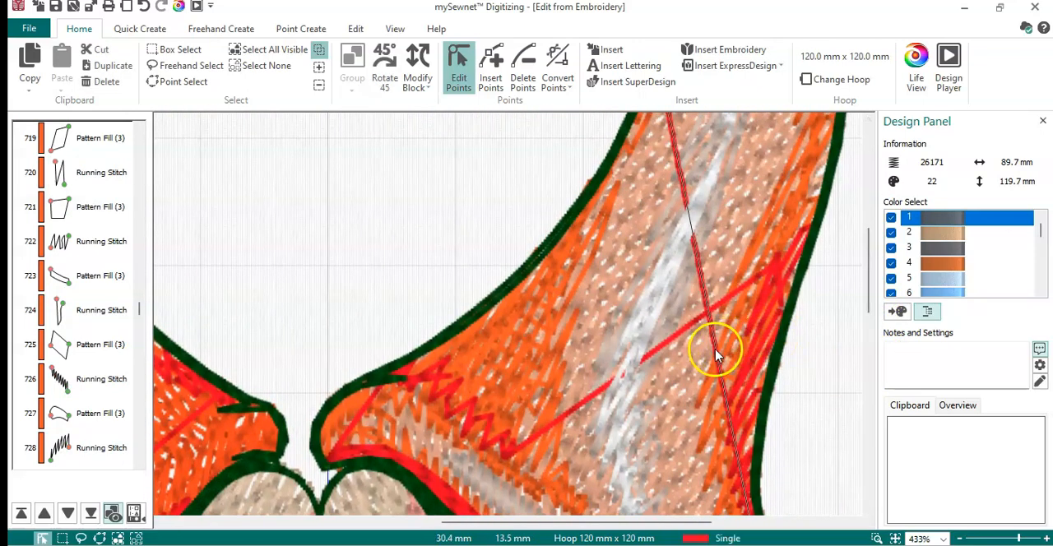
{"action": "key", "text": "Delete"}
{"action": "left_click", "coordinate": [726, 298]}
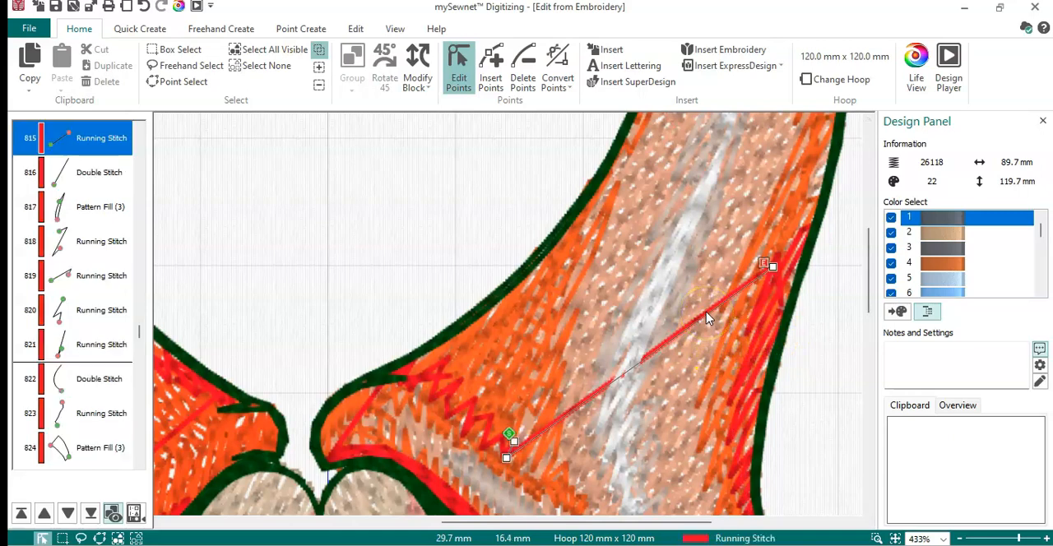
{"action": "key", "text": "Delete"}
- Delete a stray stitch on the right gnome, the thin red line near the left hat's brim and the one in the right hat's brim tip
{"action": "left_click_drag", "start_coordinate": [866, 302], "coordinate": [881, 462]}
{"action": "left_click", "coordinate": [697, 473]}
{"action": "key", "text": "Delete"}
{"action": "left_click_drag", "start_coordinate": [652, 527], "coordinate": [477, 530]}
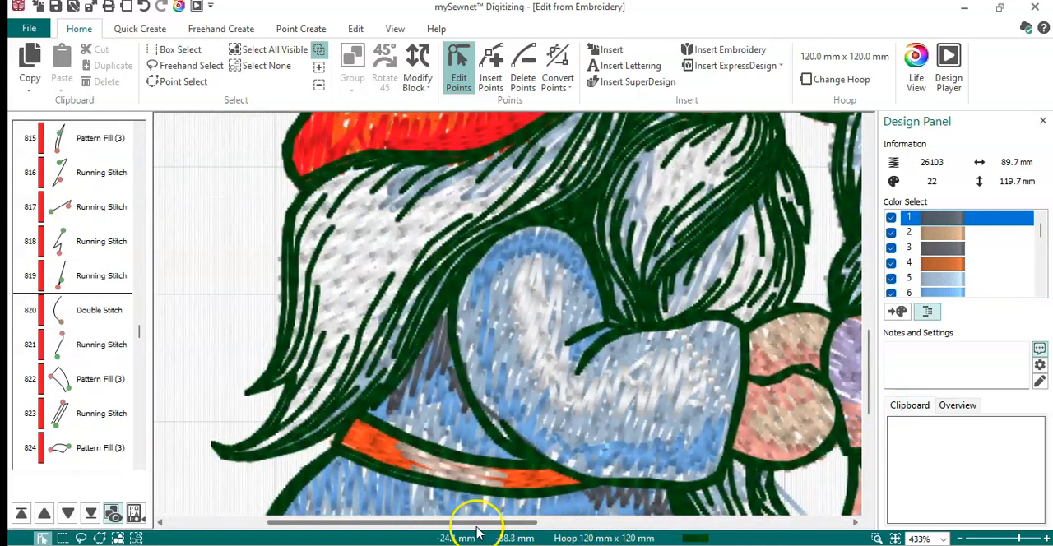
{"action": "left_click_drag", "start_coordinate": [866, 380], "coordinate": [872, 294]}
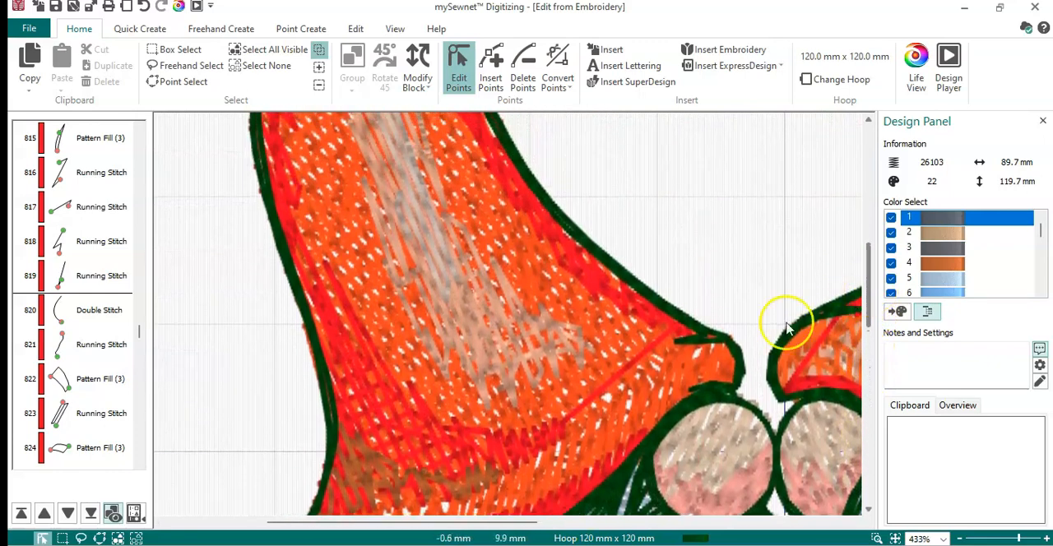
{"action": "left_click", "coordinate": [641, 361]}
{"action": "key", "text": "Delete"}
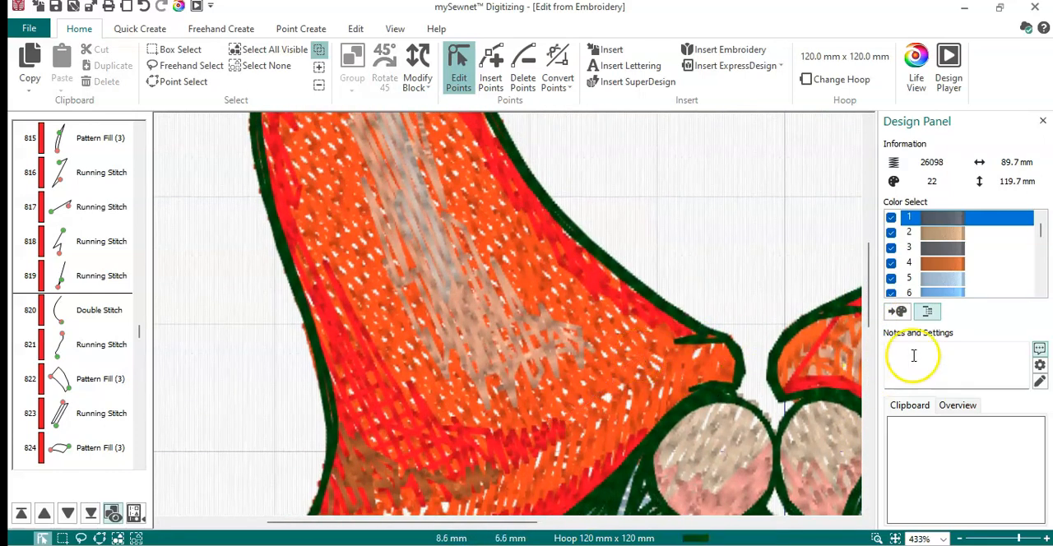
{"action": "left_click", "coordinate": [823, 342]}
{"action": "key", "text": "Delete"}
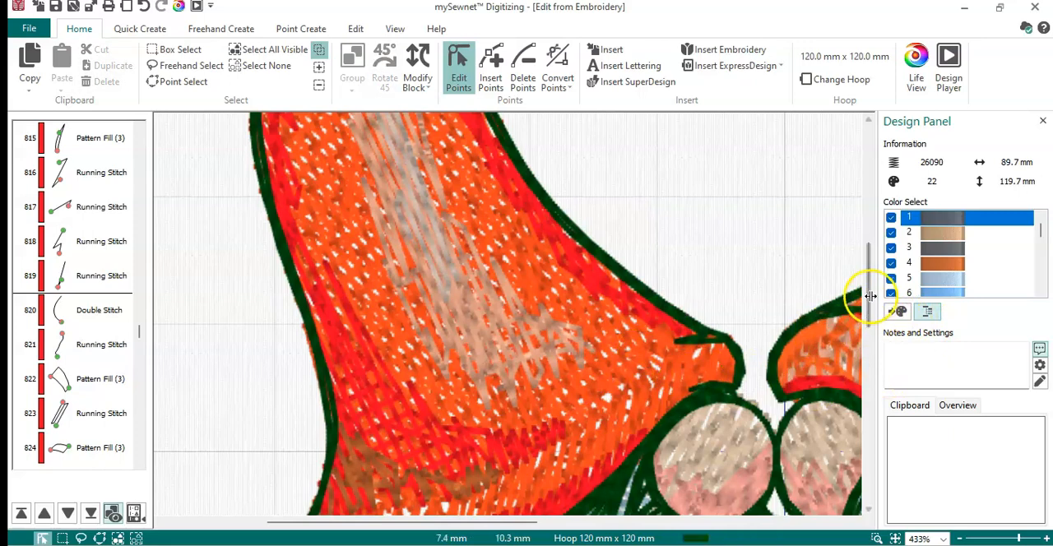
- Delete the long orange connecting line running across the left gnome's boots
{"action": "scroll", "coordinate": [871, 303], "scroll_direction": "up", "scroll_amount": 2}
{"action": "left_click_drag", "start_coordinate": [870, 300], "coordinate": [855, 494]}
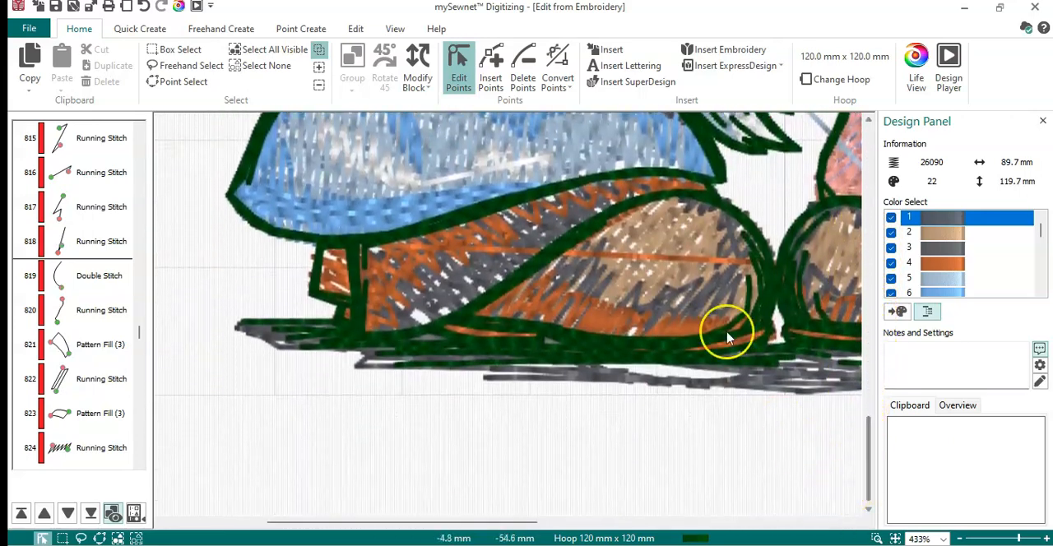
{"action": "left_click", "coordinate": [712, 265]}
{"action": "key", "text": "Delete"}
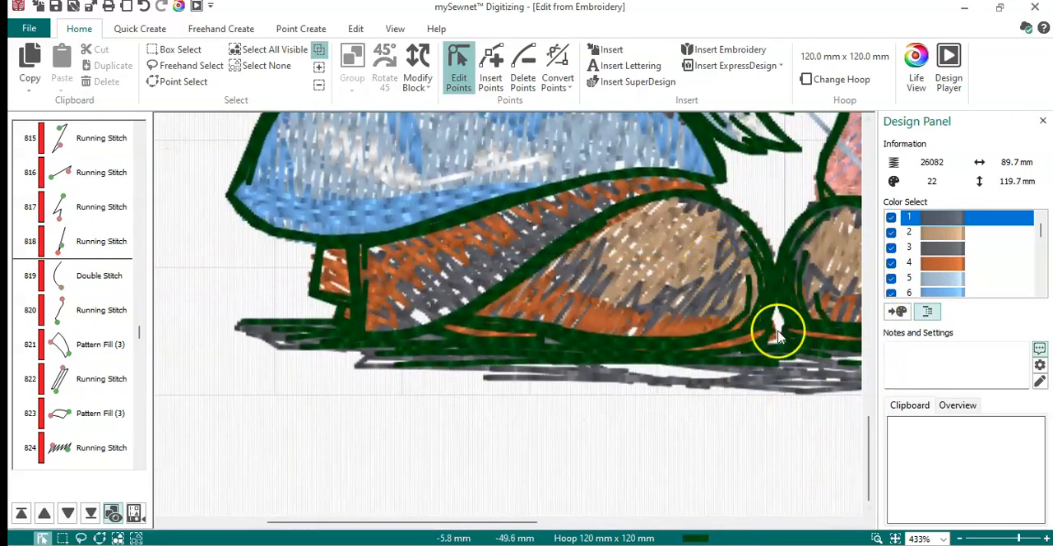
- Delete the stray stitch over the right gnome's purple coat and the white and pale blue lines beside the end of the braid
{"action": "left_click_drag", "start_coordinate": [470, 522], "coordinate": [733, 526]}
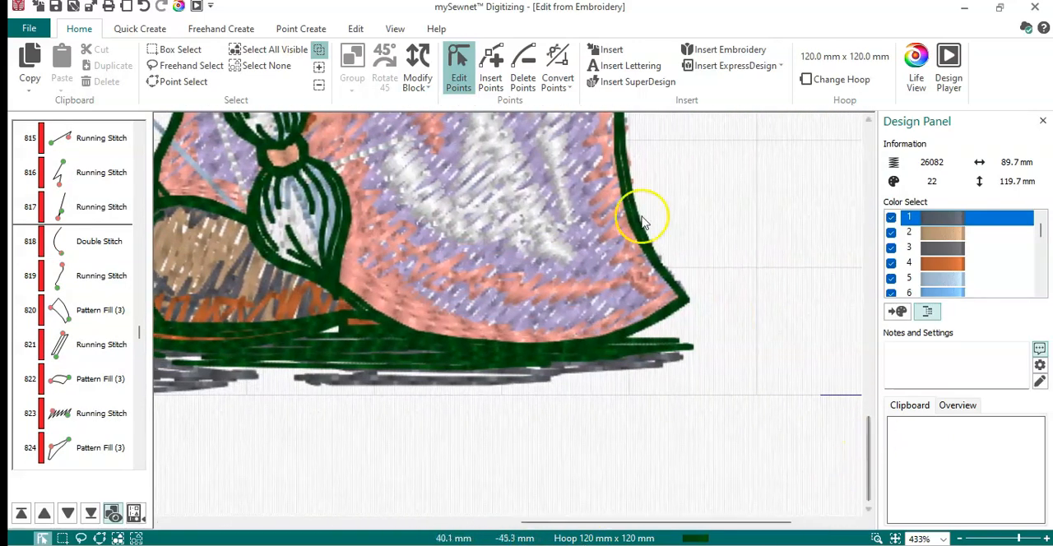
{"action": "left_click", "coordinate": [382, 154]}
{"action": "key", "text": "Delete"}
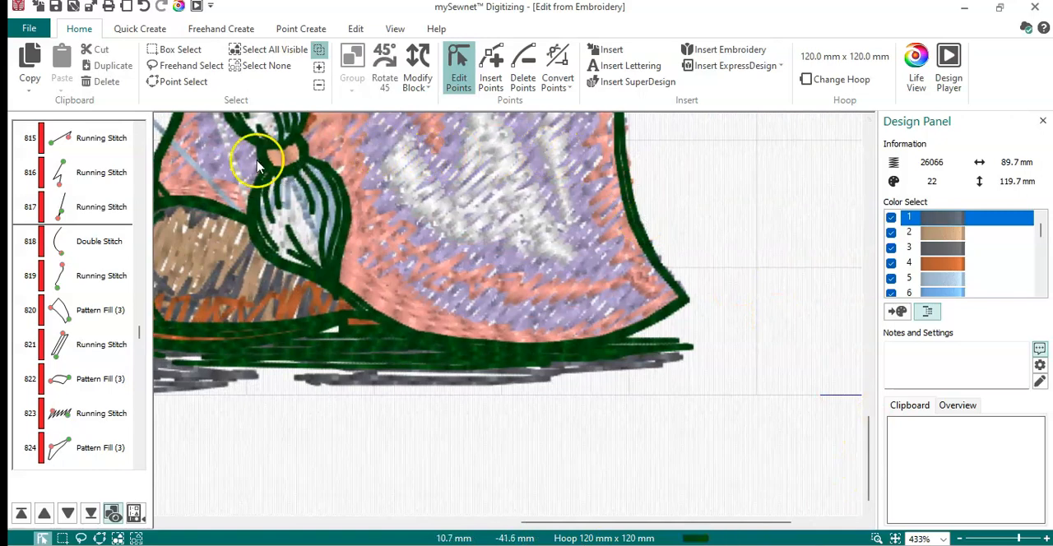
{"action": "left_click", "coordinate": [233, 165]}
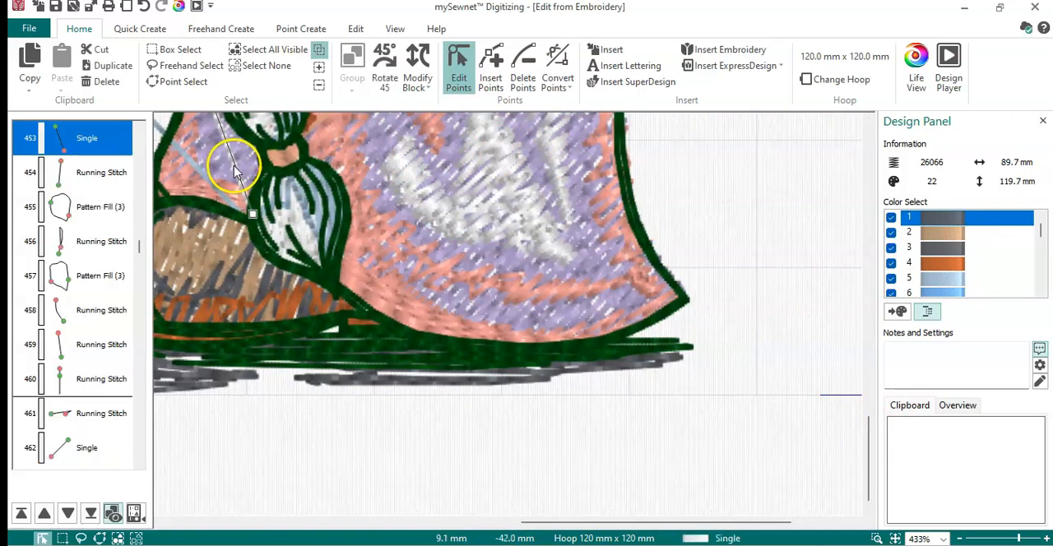
{"action": "key", "text": "Delete"}
{"action": "left_click", "coordinate": [212, 177]}
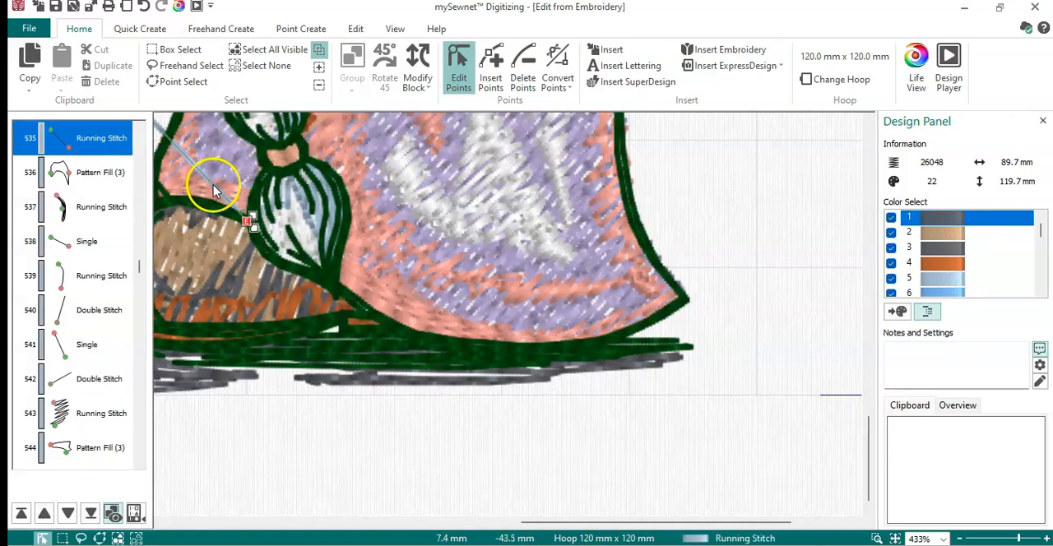
{"action": "key", "text": "Delete"}
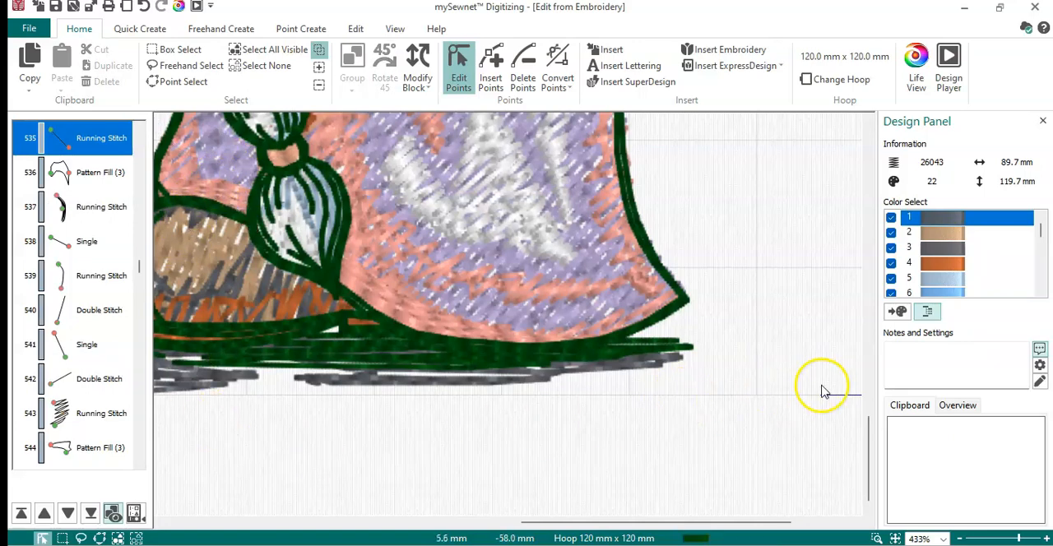
- Close the digitizing editor to return to the project in mySewnet Embroidery, and move the gnomes to the lower-right area of the hoop
{"action": "left_click_drag", "start_coordinate": [860, 444], "coordinate": [895, 321]}
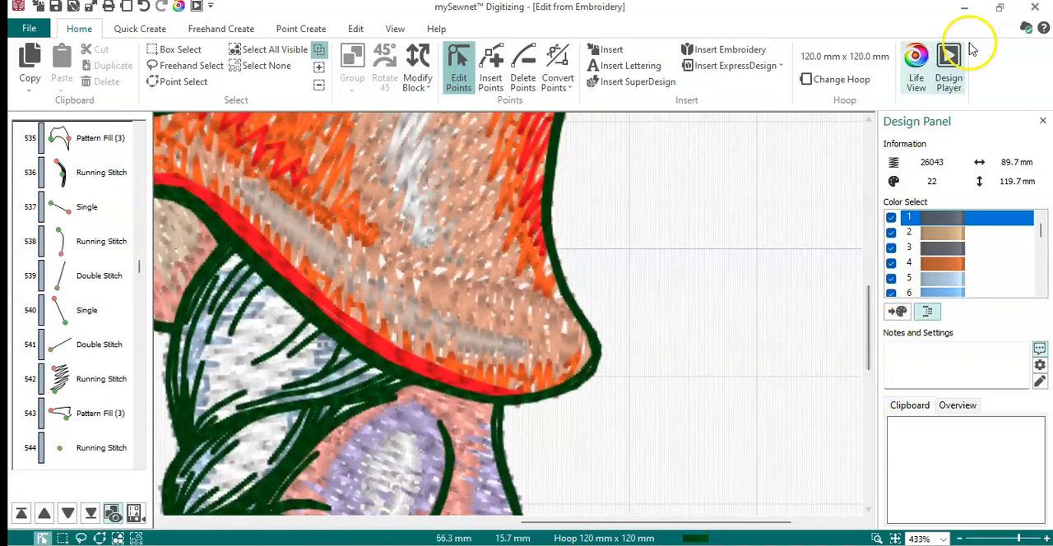
{"action": "left_click", "coordinate": [1042, 8]}
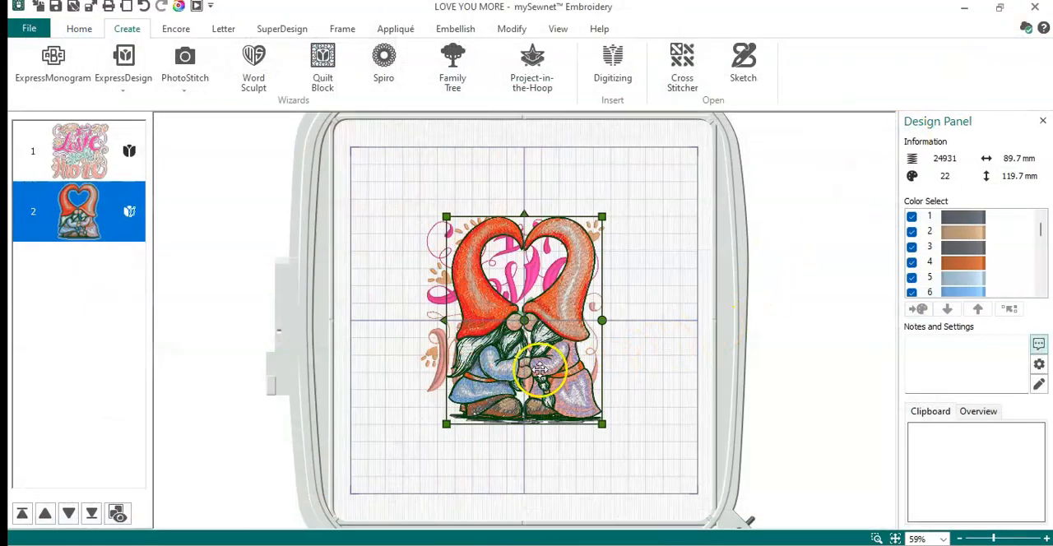
{"action": "left_click_drag", "start_coordinate": [553, 370], "coordinate": [651, 436]}
- Move the "I Love you More" lettering to the upper-left area of the hoop and reorder it to stitch after the gnomes
{"action": "left_click", "coordinate": [496, 276]}
{"action": "left_click_drag", "start_coordinate": [496, 277], "coordinate": [498, 206]}
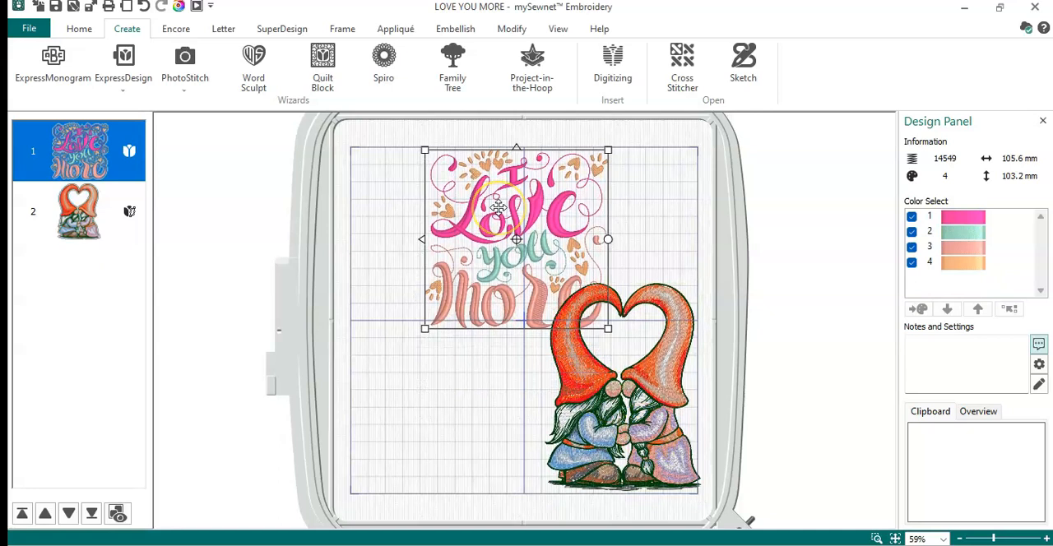
{"action": "mouse_move", "coordinate": [454, 314]}
{"action": "left_mouse_down"}
{"action": "mouse_move", "coordinate": [482, 318]}
{"action": "mouse_move", "coordinate": [441, 310]}
{"action": "mouse_move", "coordinate": [439, 321]}
{"action": "left_mouse_up"}
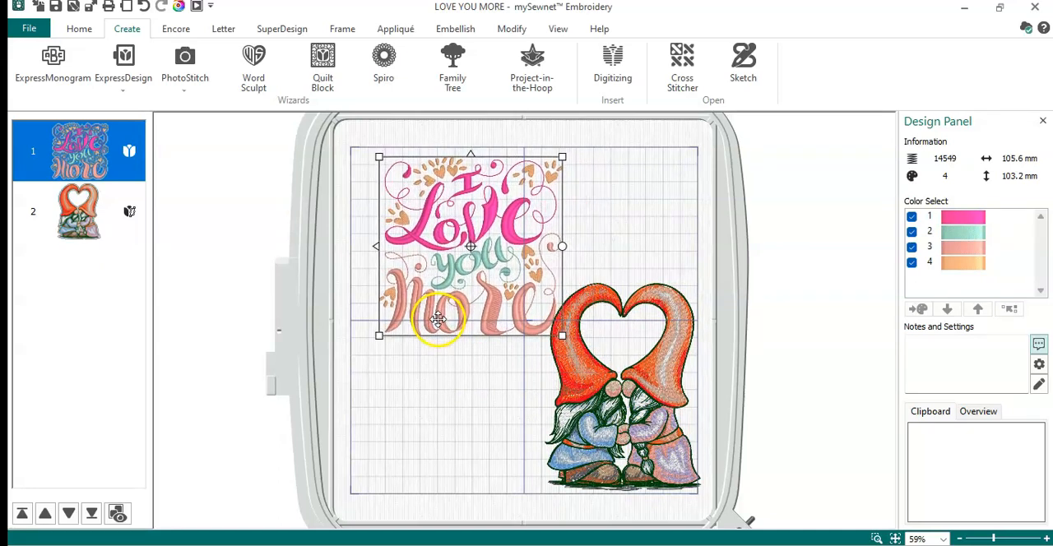
{"action": "left_click_drag", "start_coordinate": [104, 149], "coordinate": [89, 256]}
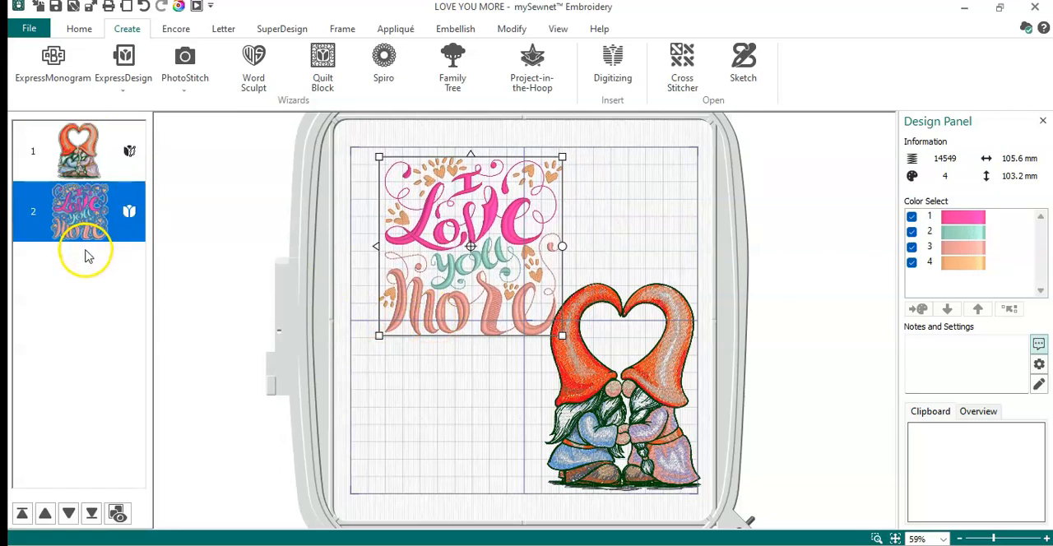
{"action": "left_click_drag", "start_coordinate": [470, 281], "coordinate": [481, 307]}
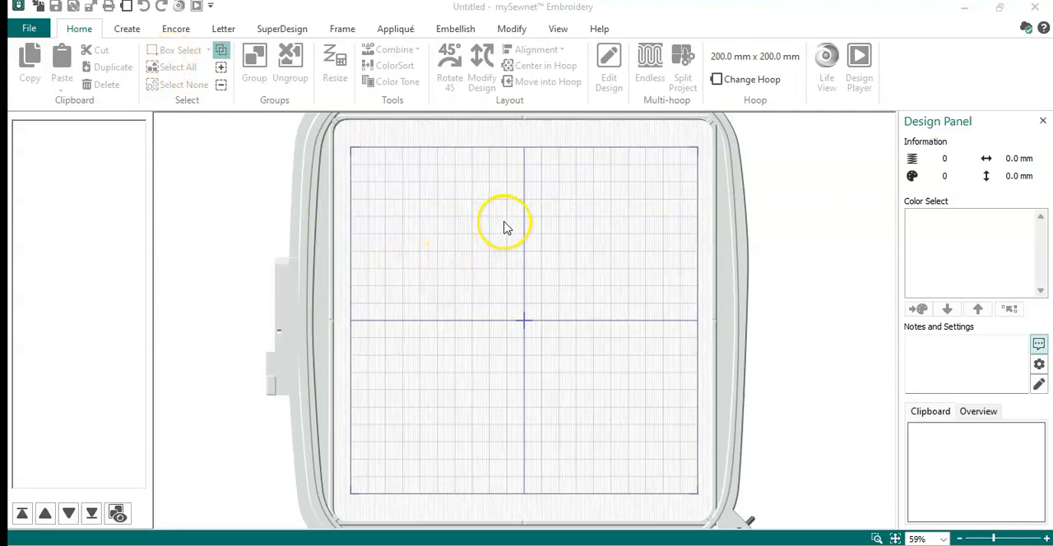
{"action": "left_click", "coordinate": [27, 29]}
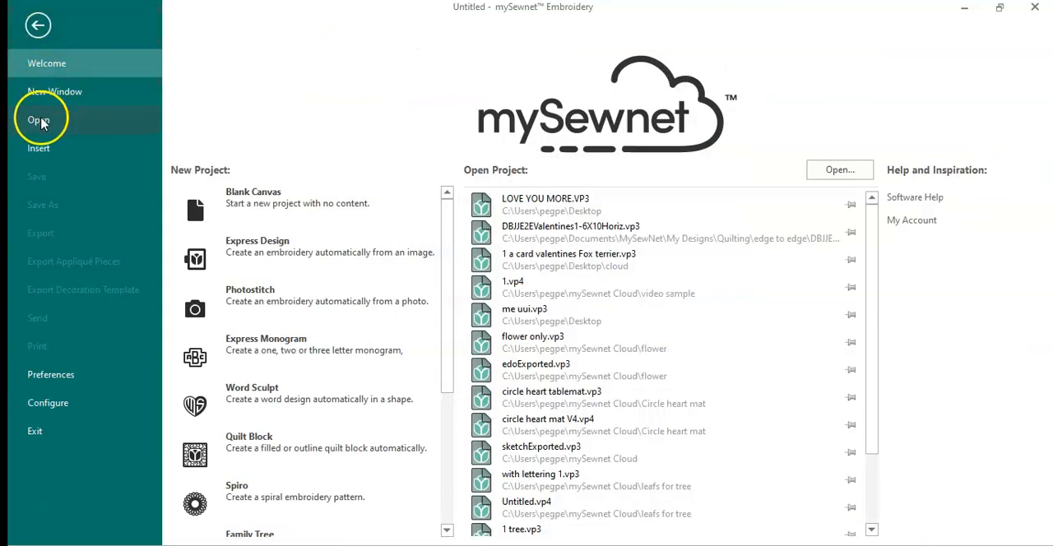
{"action": "left_click", "coordinate": [41, 28]}
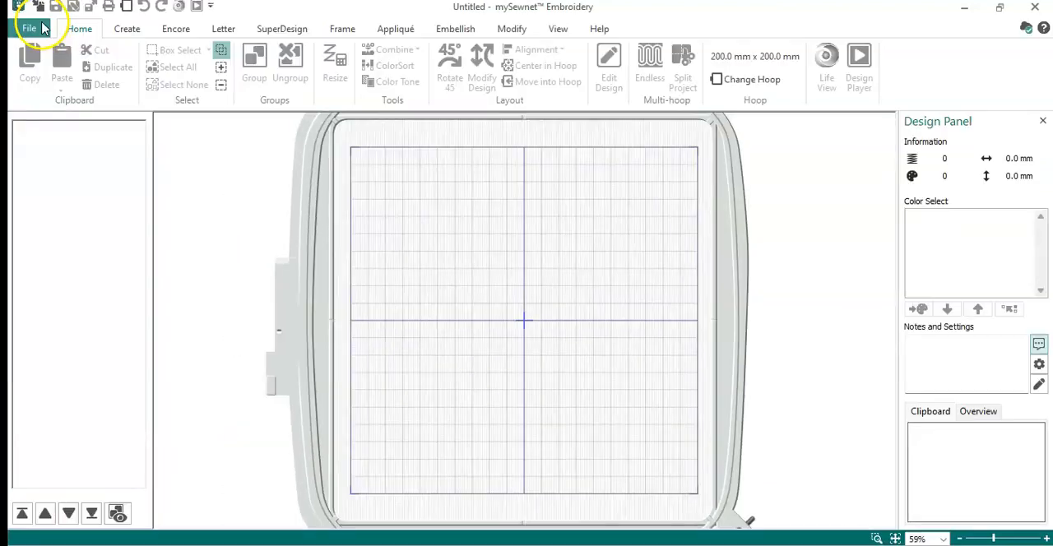
- Launch mySewnet Digitizing, dismiss the ExpressDesign Wizard and insert the gnome embroidery M33508 from the Valentines day folder
{"action": "left_click", "coordinate": [127, 30]}
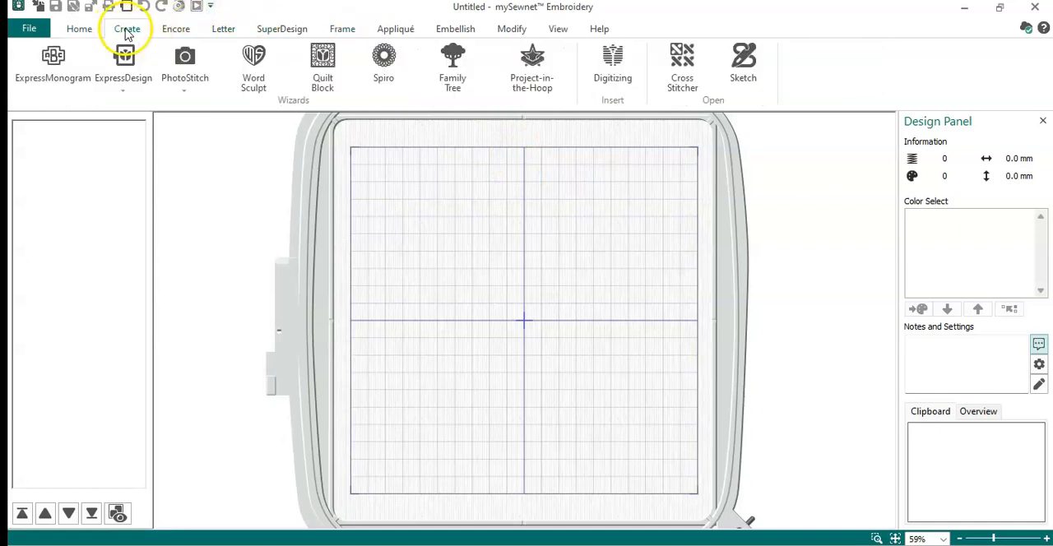
{"action": "left_click", "coordinate": [609, 77]}
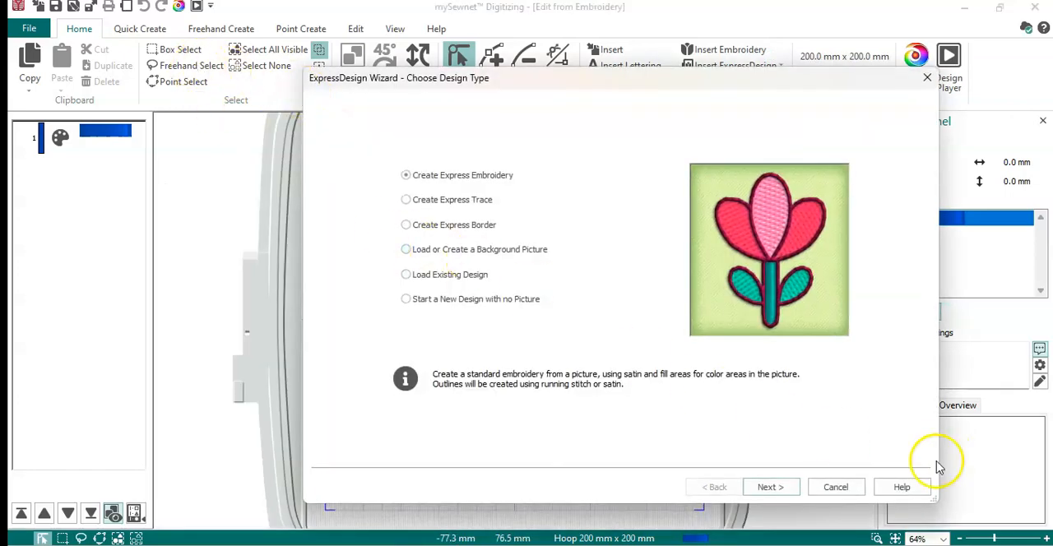
{"action": "left_click", "coordinate": [844, 492]}
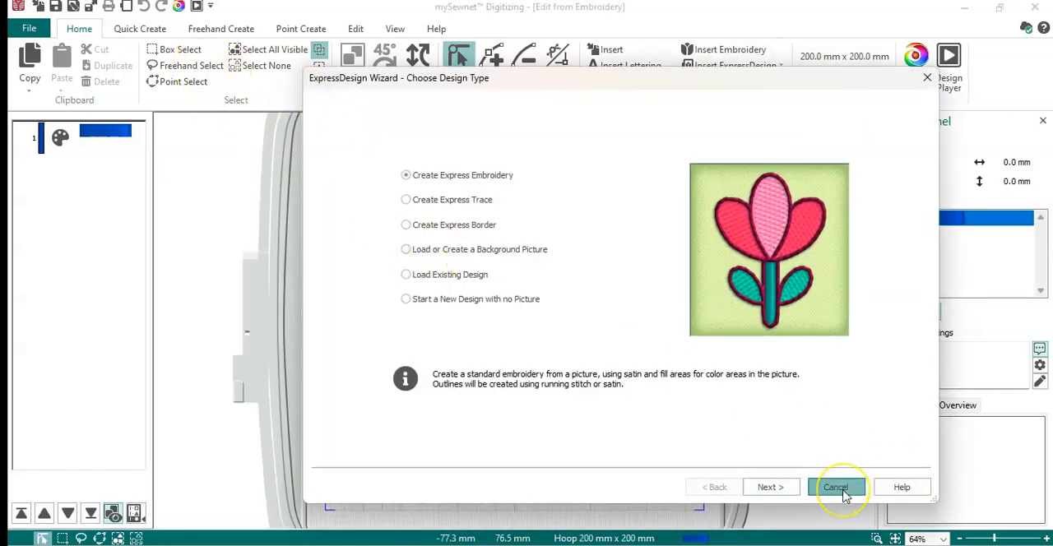
{"action": "left_click", "coordinate": [711, 49]}
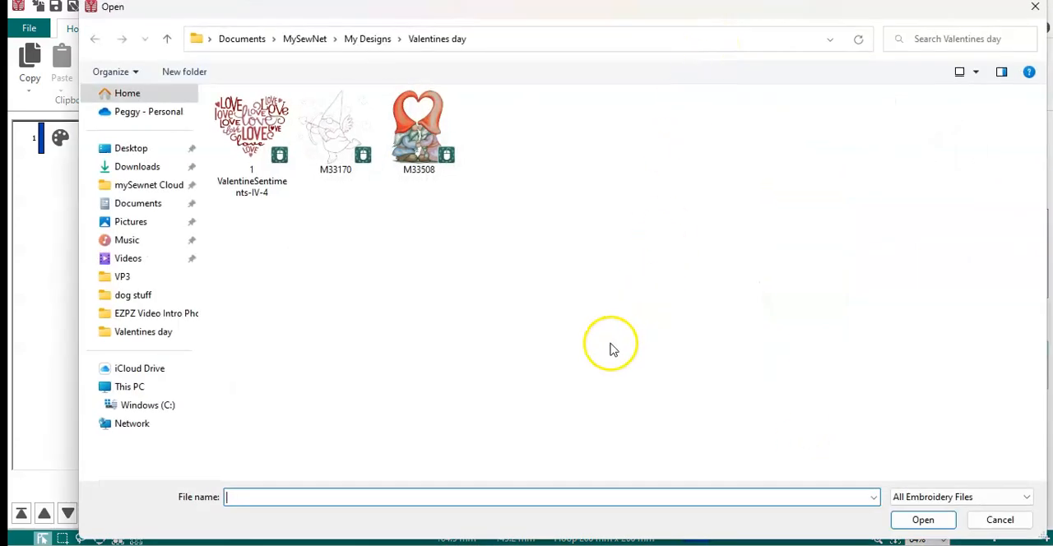
{"action": "double_click", "coordinate": [421, 123]}
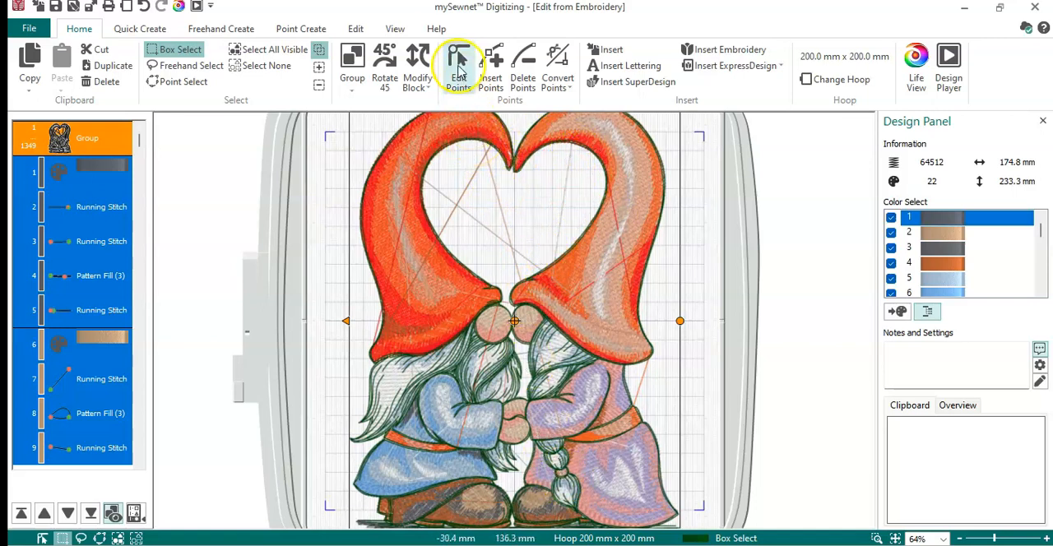
{"action": "left_click", "coordinate": [396, 32]}
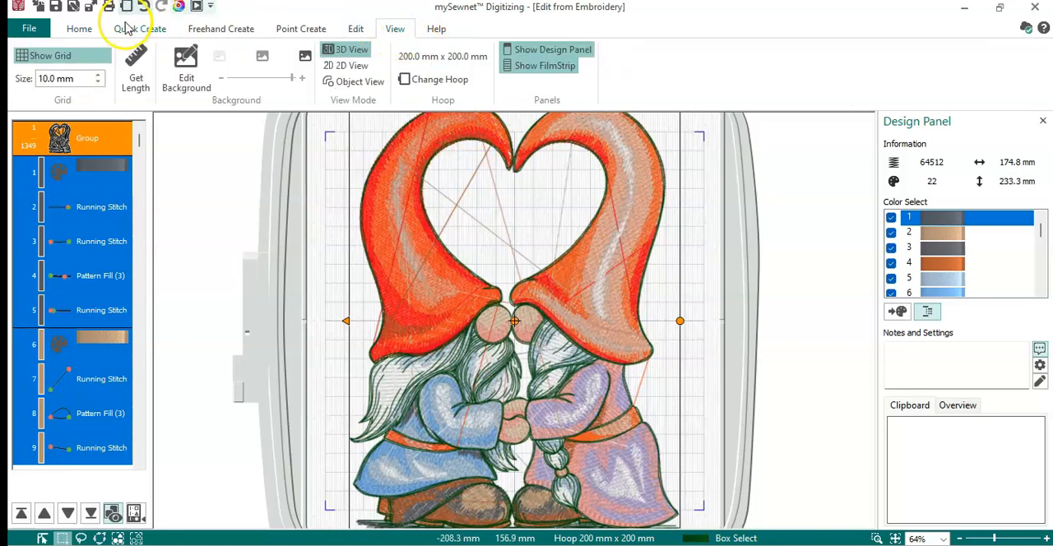
{"action": "left_click", "coordinate": [81, 29]}
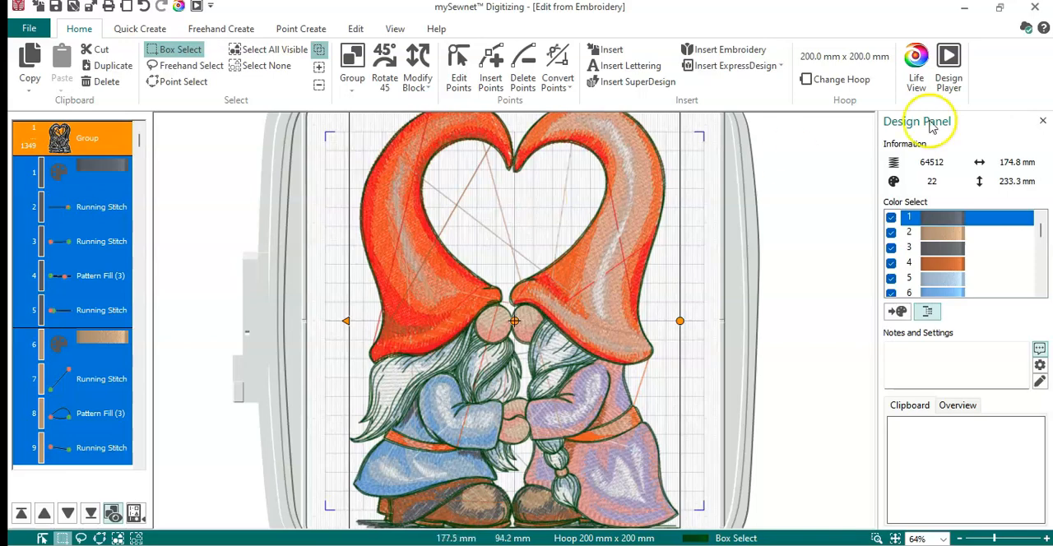
- Change the hoop to the 120mm x 120mm Designer Splendid Square Hoop
{"action": "left_click", "coordinate": [849, 82]}
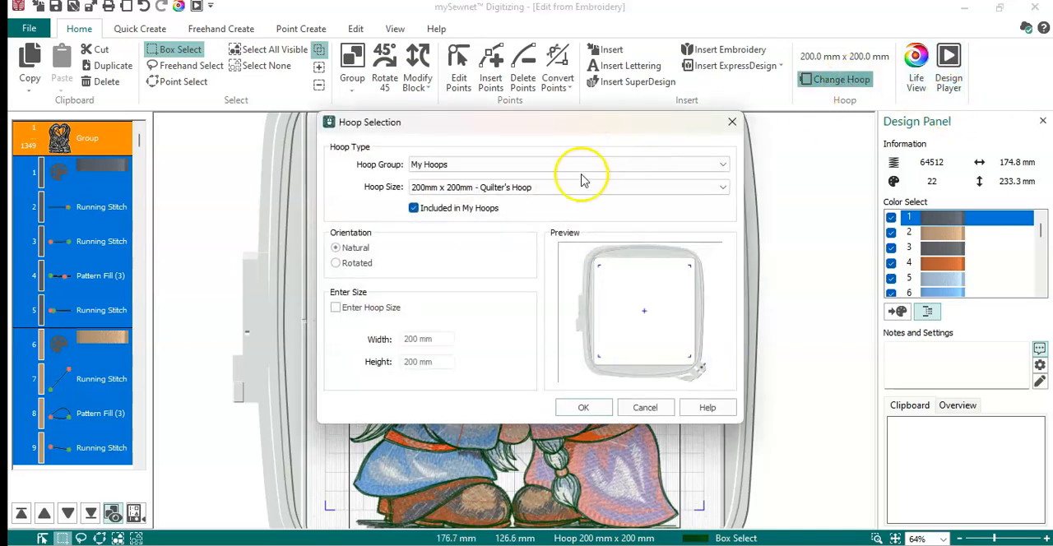
{"action": "left_click", "coordinate": [520, 186]}
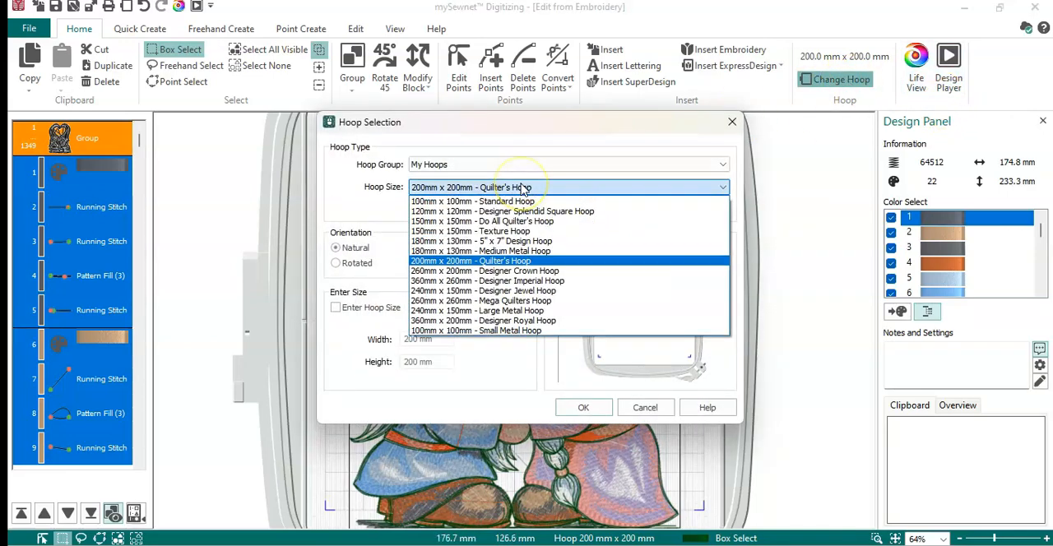
{"action": "left_click", "coordinate": [496, 211]}
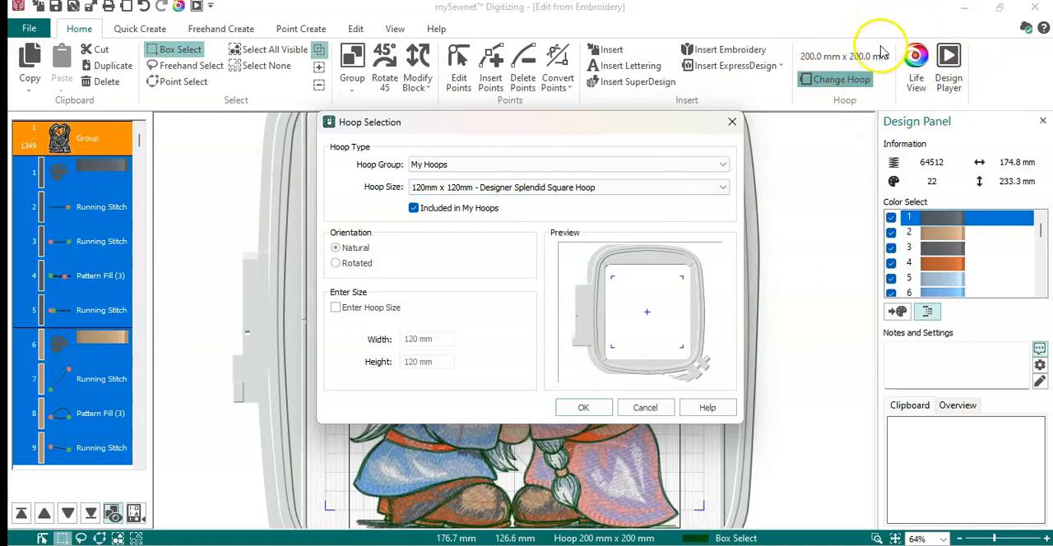
{"action": "left_click", "coordinate": [586, 408]}
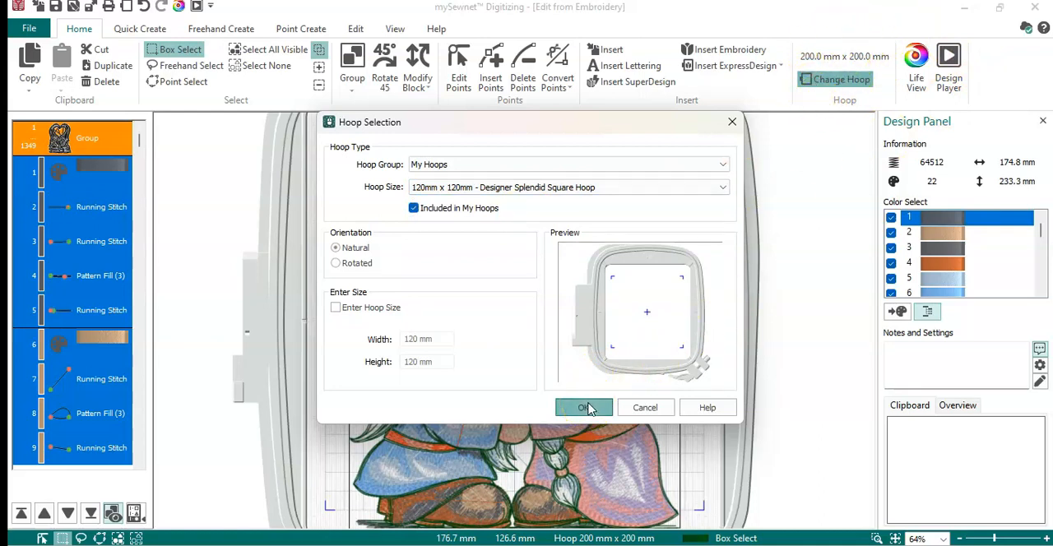
{"action": "left_click", "coordinate": [585, 408]}
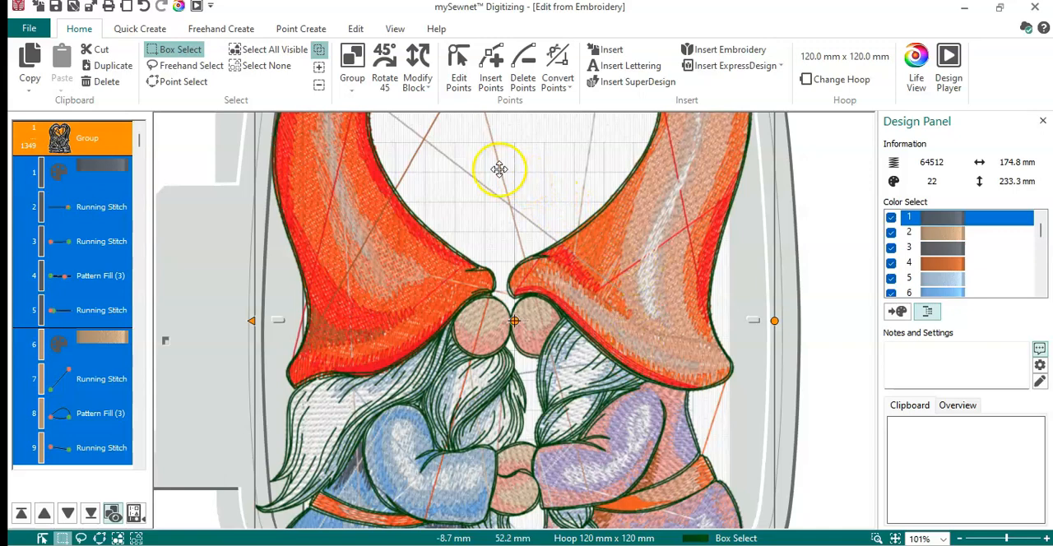
- Scale the gnome design to fit the hoop and ungroup it into separate stitch objects
{"action": "left_click", "coordinate": [427, 88]}
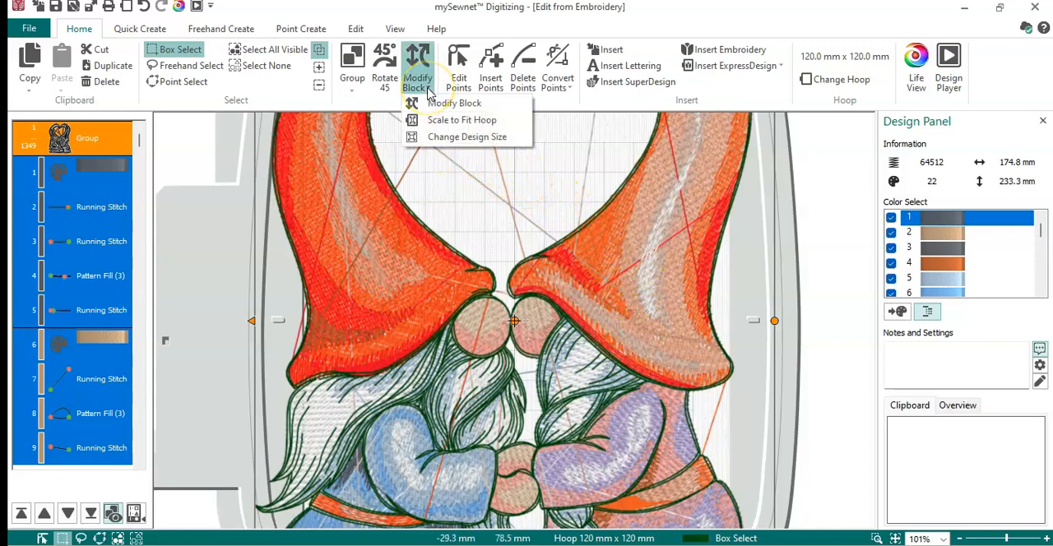
{"action": "left_click", "coordinate": [441, 123]}
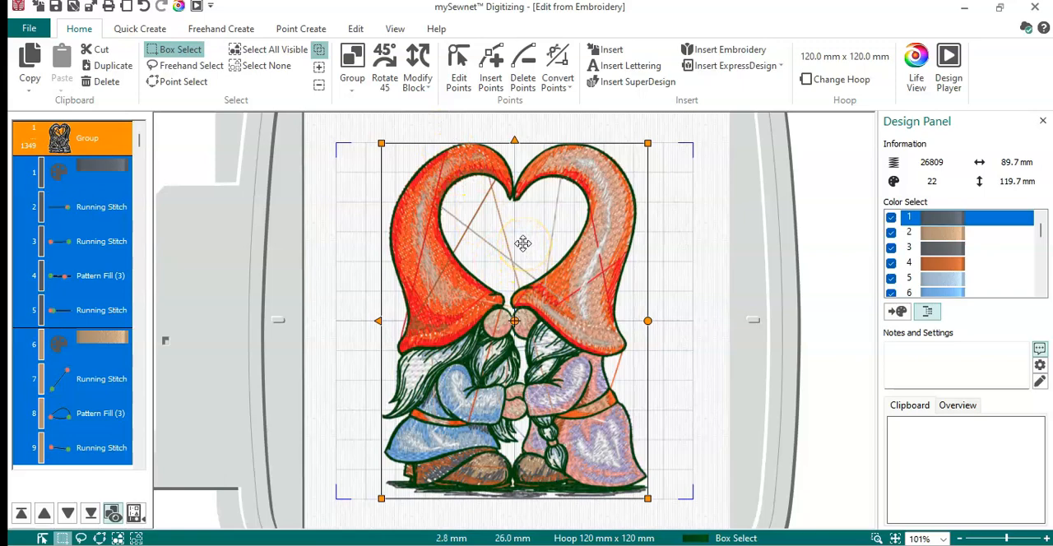
{"action": "left_click", "coordinate": [106, 140]}
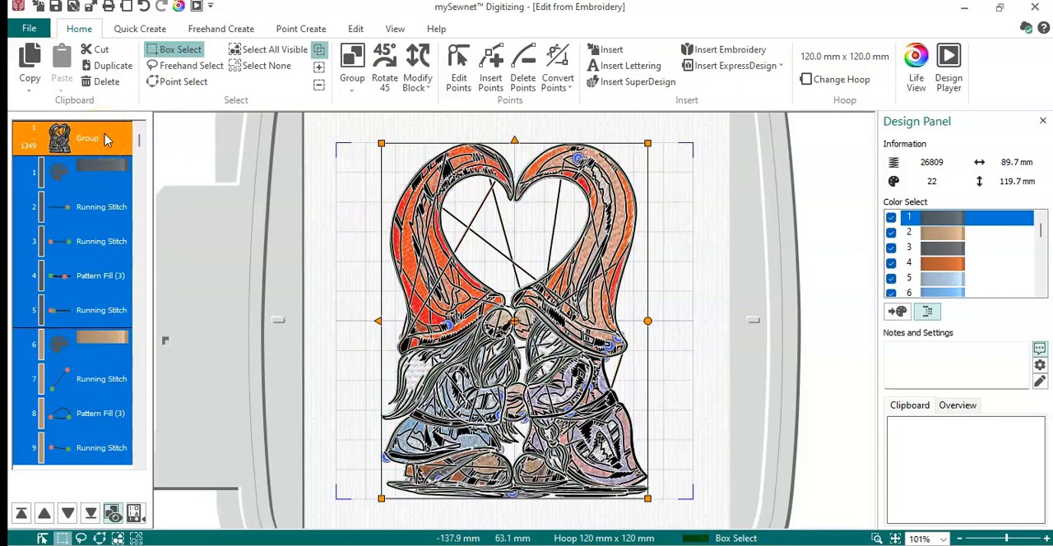
{"action": "right_click", "coordinate": [105, 140]}
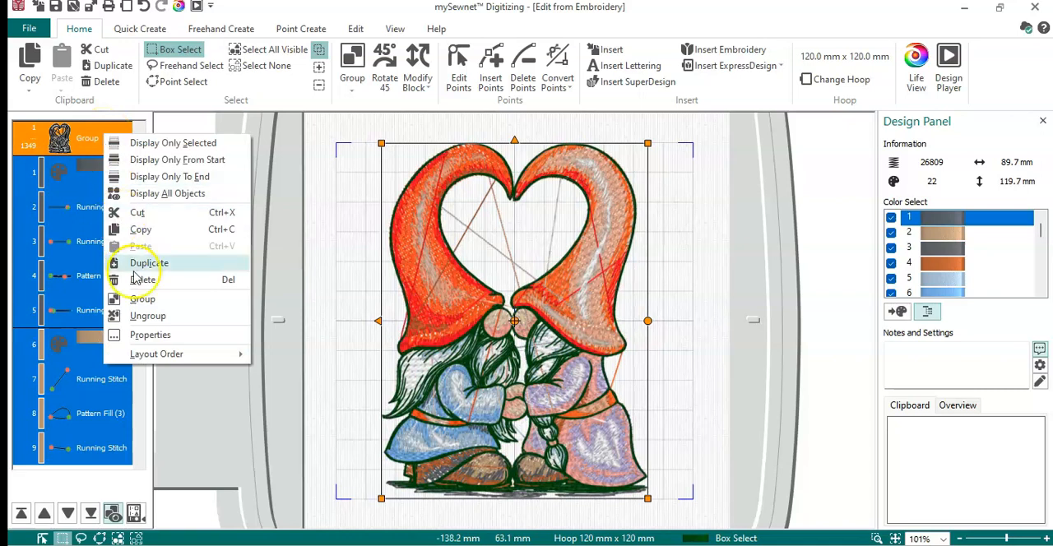
{"action": "left_click", "coordinate": [146, 317]}
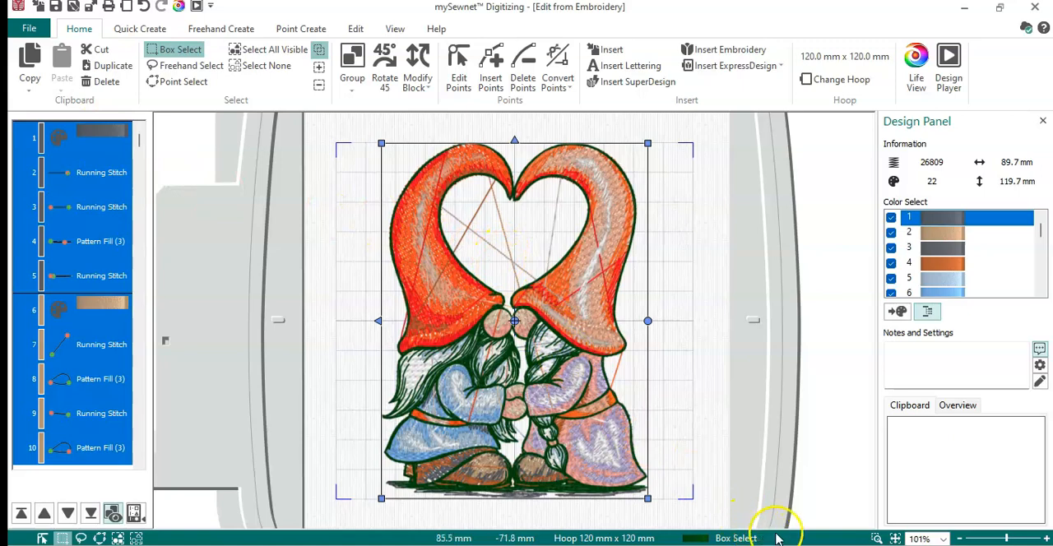
- Delete the four stray connecting stitches that cross the open heart between the two hats
{"action": "left_click", "coordinate": [877, 539]}
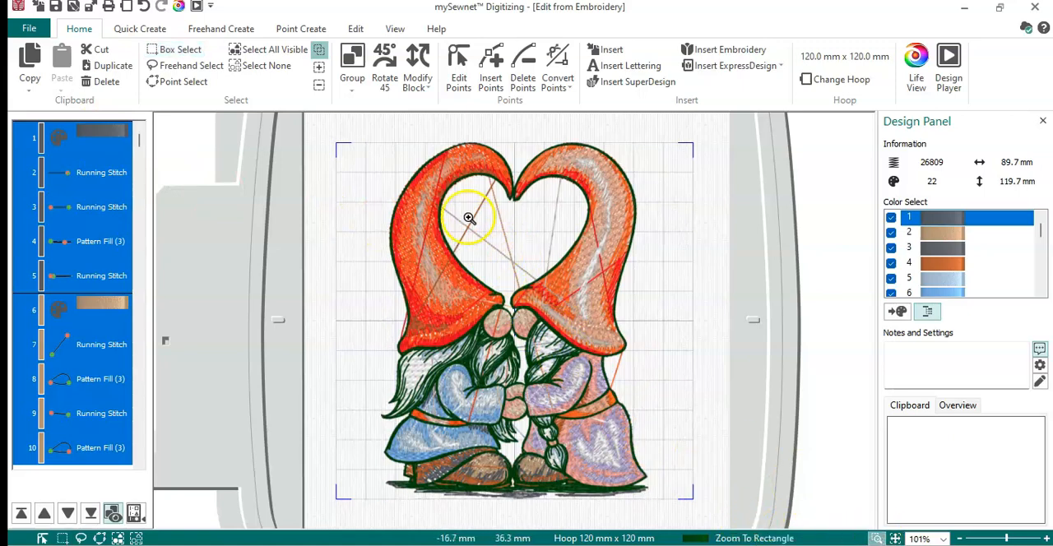
{"action": "left_click_drag", "start_coordinate": [424, 178], "coordinate": [575, 302]}
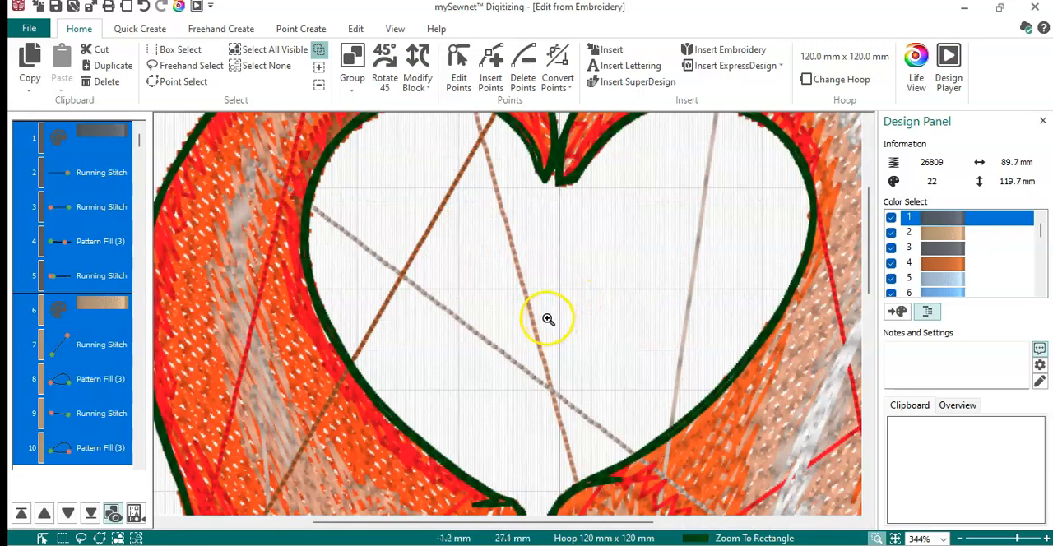
{"action": "right_click", "coordinate": [595, 224]}
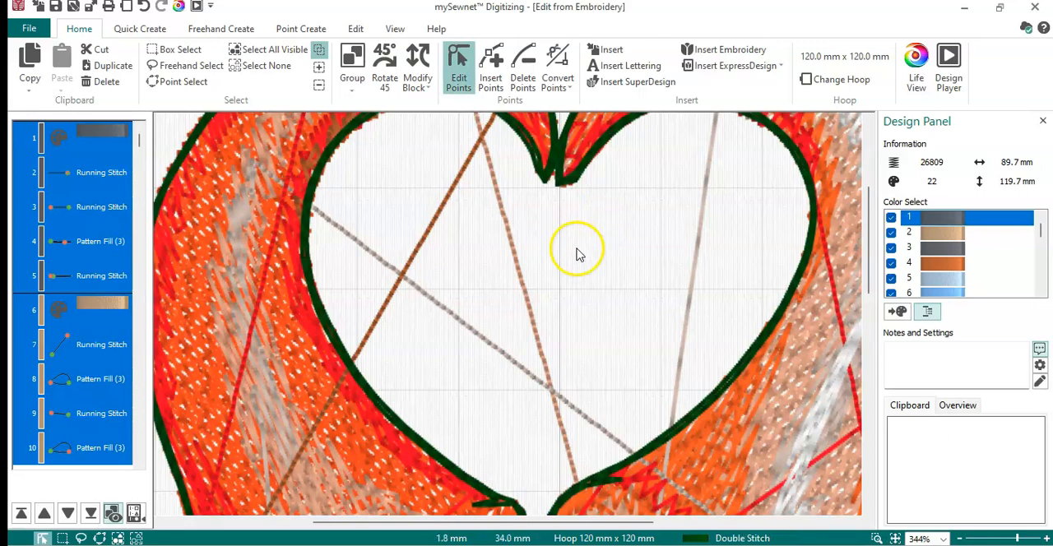
{"action": "left_click", "coordinate": [519, 275]}
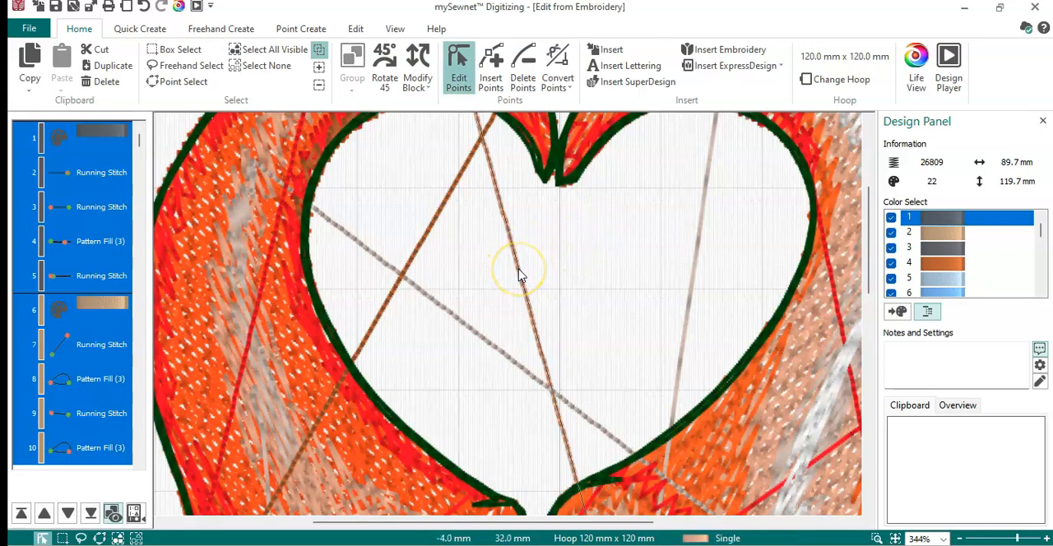
{"action": "key", "text": "Delete"}
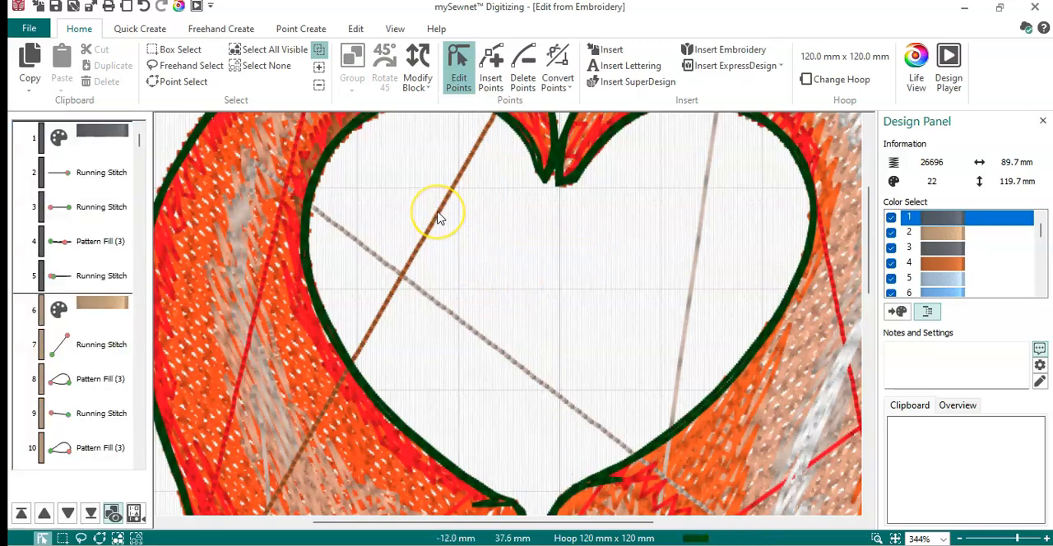
{"action": "left_click", "coordinate": [438, 218]}
{"action": "key", "text": "Delete"}
{"action": "left_click", "coordinate": [445, 313]}
{"action": "key", "text": "Delete"}
{"action": "left_click", "coordinate": [696, 263]}
{"action": "key", "text": "Delete"}
- Delete the long red stray stitches over the left hat and the right hat beside the heart
{"action": "left_click", "coordinate": [268, 271]}
{"action": "key", "text": "Delete"}
{"action": "left_click", "coordinate": [839, 310]}
{"action": "key", "text": "Delete"}
- Delete the stray stitches over the left gnome's nose and beard, its hat tip and brim, and the blue line between the beard and braid
{"action": "left_click_drag", "start_coordinate": [870, 274], "coordinate": [891, 342]}
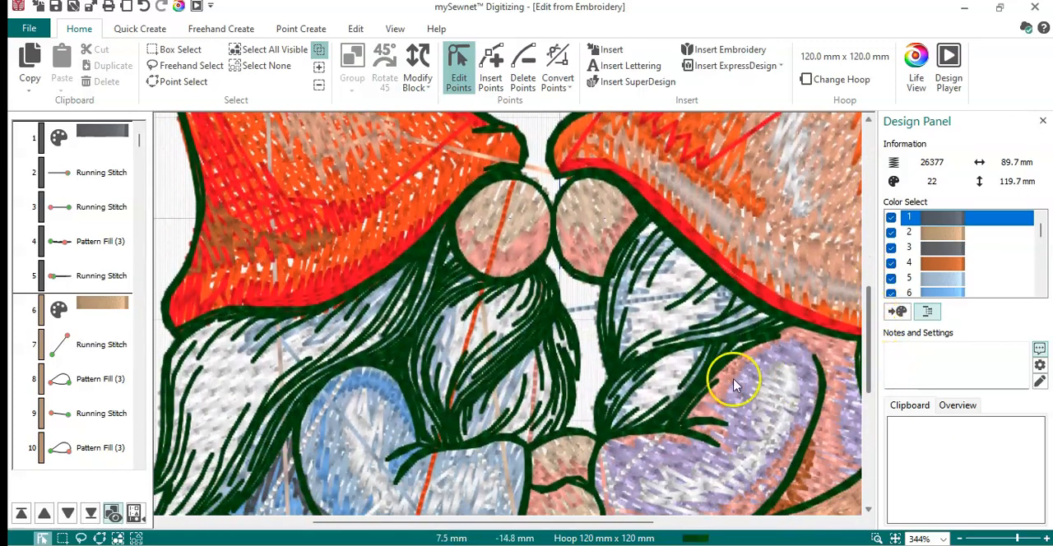
{"action": "left_click", "coordinate": [473, 330]}
{"action": "key", "text": "Delete"}
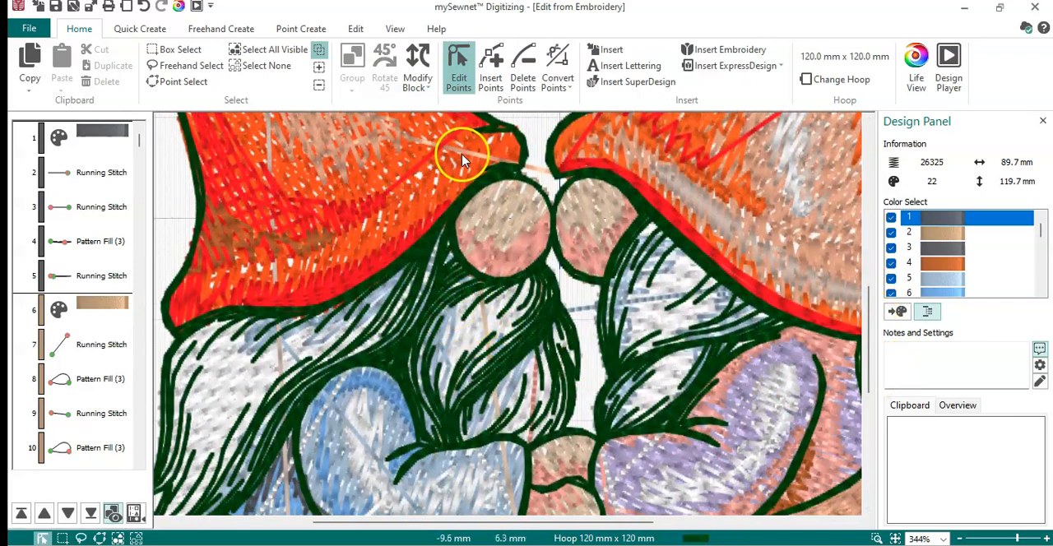
{"action": "left_click", "coordinate": [465, 157]}
{"action": "key", "text": "Delete"}
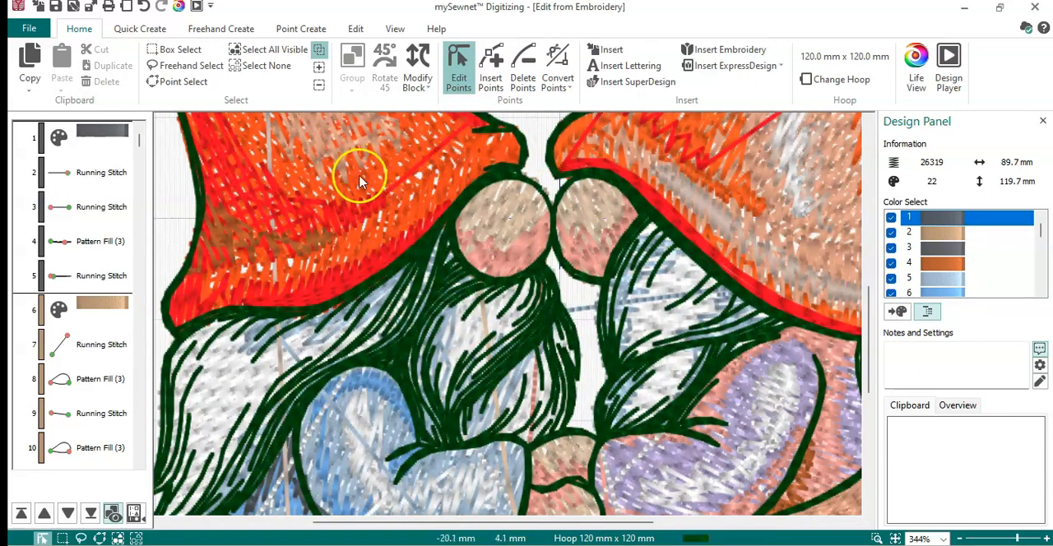
{"action": "left_click", "coordinate": [270, 156]}
{"action": "key", "text": "Delete"}
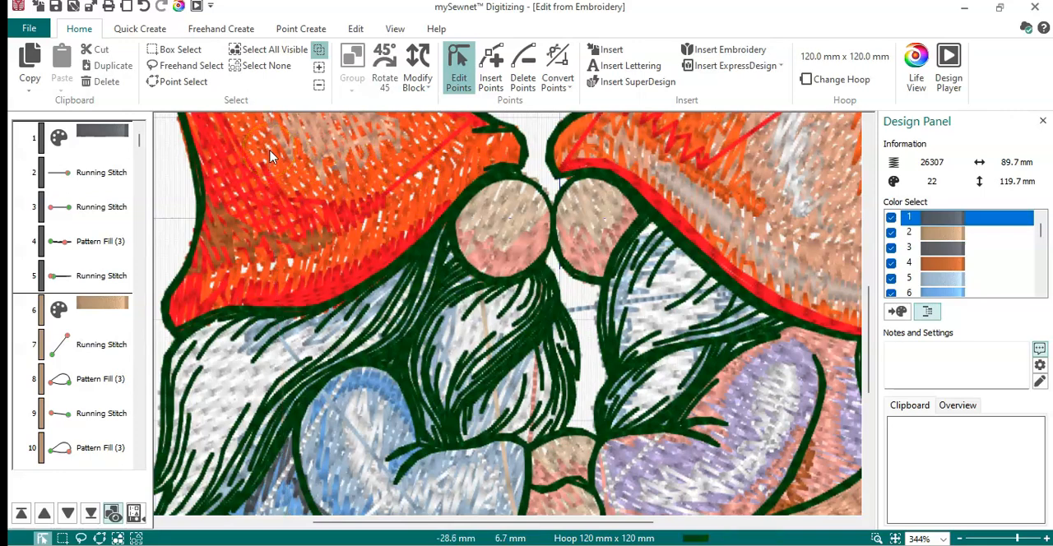
{"action": "left_click", "coordinate": [583, 311]}
{"action": "key", "text": "Delete"}
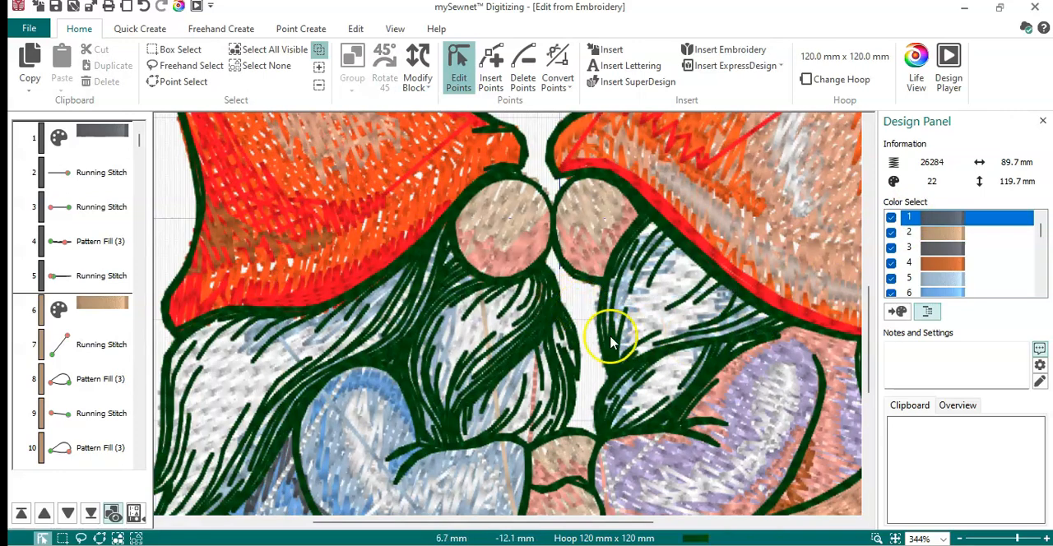
- Delete the stray stitches over the joined hands and purple sleeve, beside the braid, and the pale blue line between the gnomes
{"action": "left_click_drag", "start_coordinate": [870, 341], "coordinate": [874, 377]}
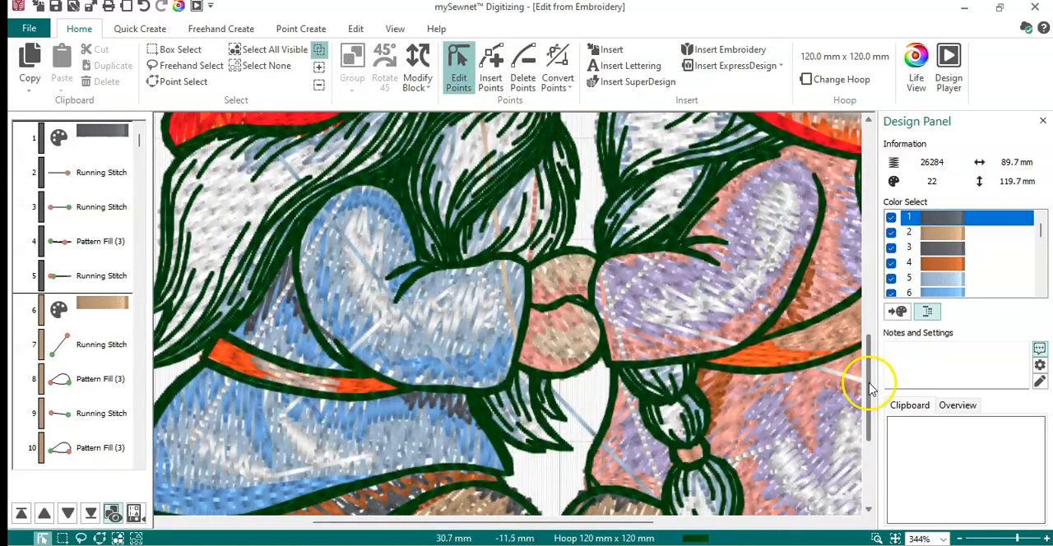
{"action": "left_click", "coordinate": [623, 292]}
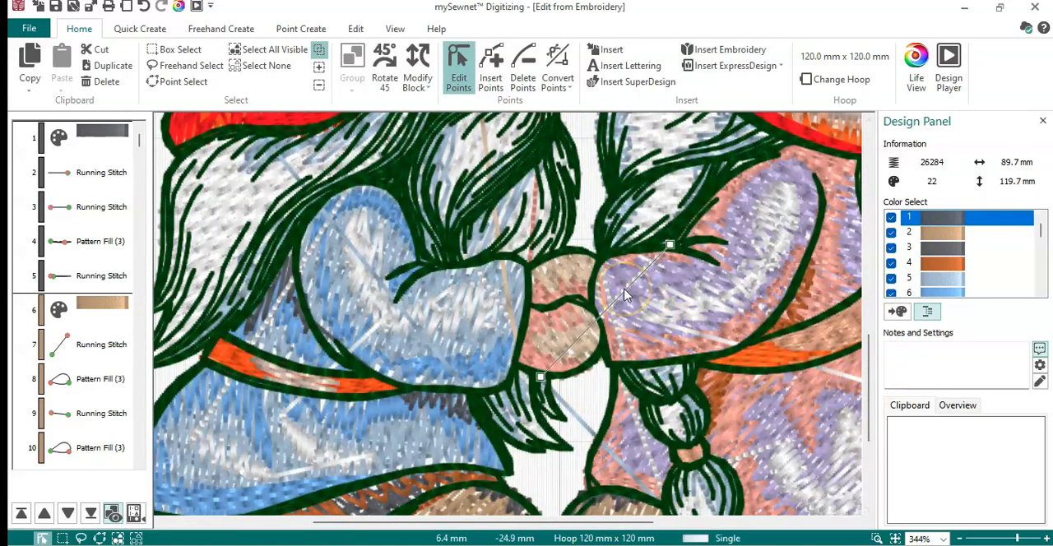
{"action": "key", "text": "Delete"}
{"action": "left_click", "coordinate": [670, 317]}
{"action": "key", "text": "Delete"}
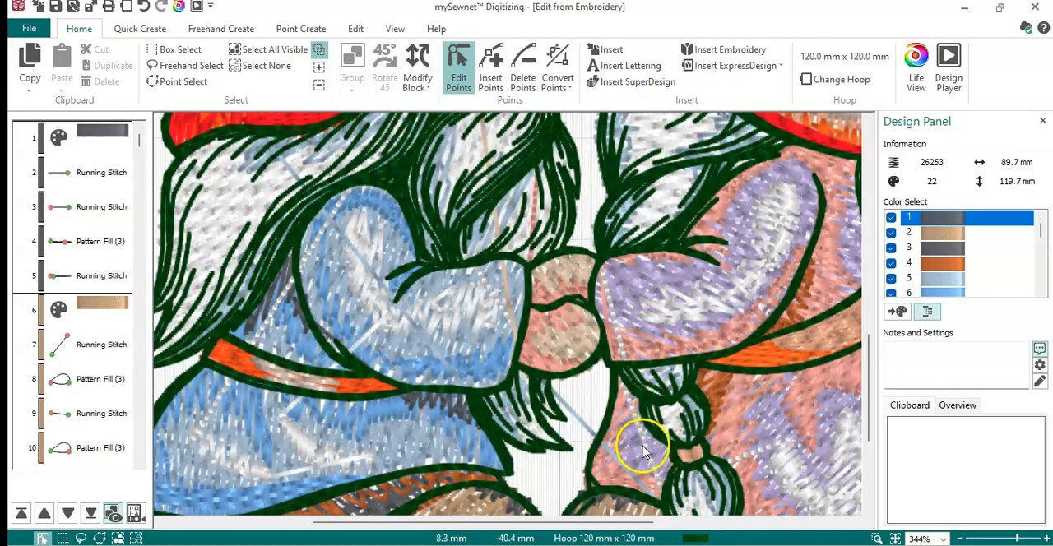
{"action": "left_click", "coordinate": [646, 453]}
{"action": "key", "text": "Delete"}
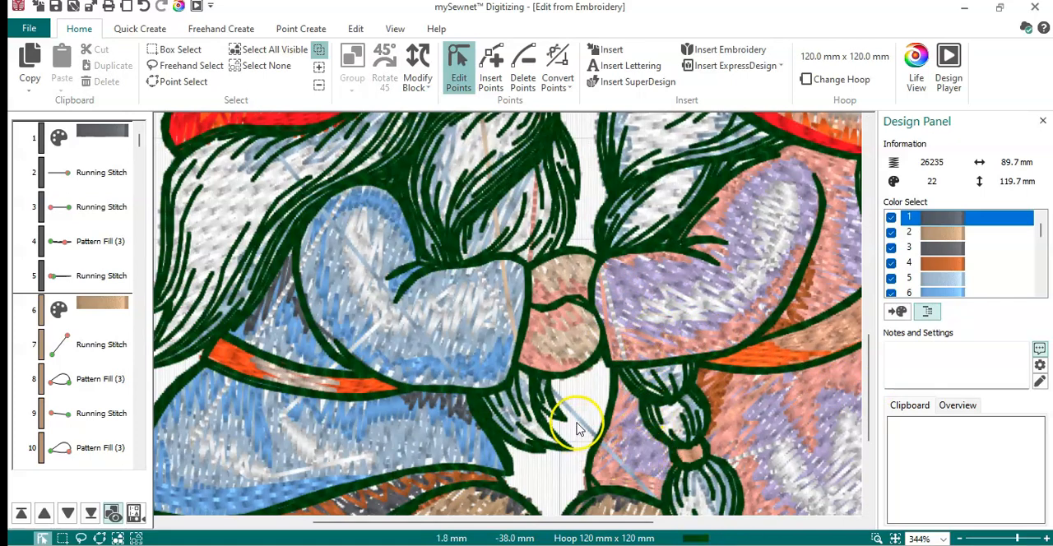
{"action": "left_click", "coordinate": [580, 421]}
{"action": "key", "text": "Delete"}
{"action": "left_click", "coordinate": [621, 359]}
{"action": "key", "text": "Delete"}
- Delete the white, blue and tan stray stitches over the left gnome's blue sleeve and the red one in its beard
{"action": "left_click", "coordinate": [440, 334]}
{"action": "left_click", "coordinate": [377, 337]}
{"action": "key", "text": "Delete"}
{"action": "left_click", "coordinate": [375, 284]}
{"action": "key", "text": "Delete"}
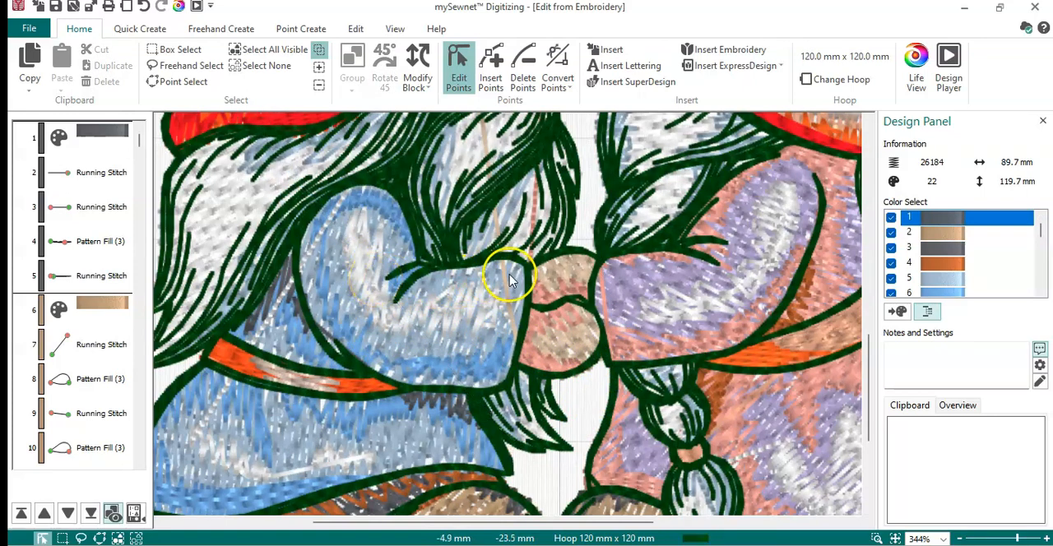
{"action": "left_click", "coordinate": [505, 288]}
{"action": "key", "text": "Delete"}
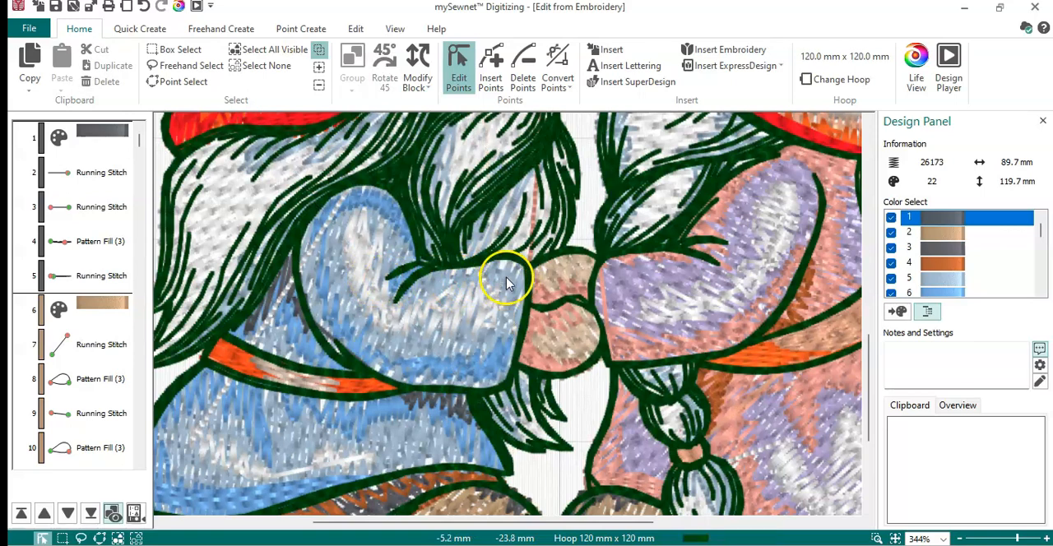
{"action": "left_click", "coordinate": [533, 221]}
{"action": "key", "text": "Delete"}
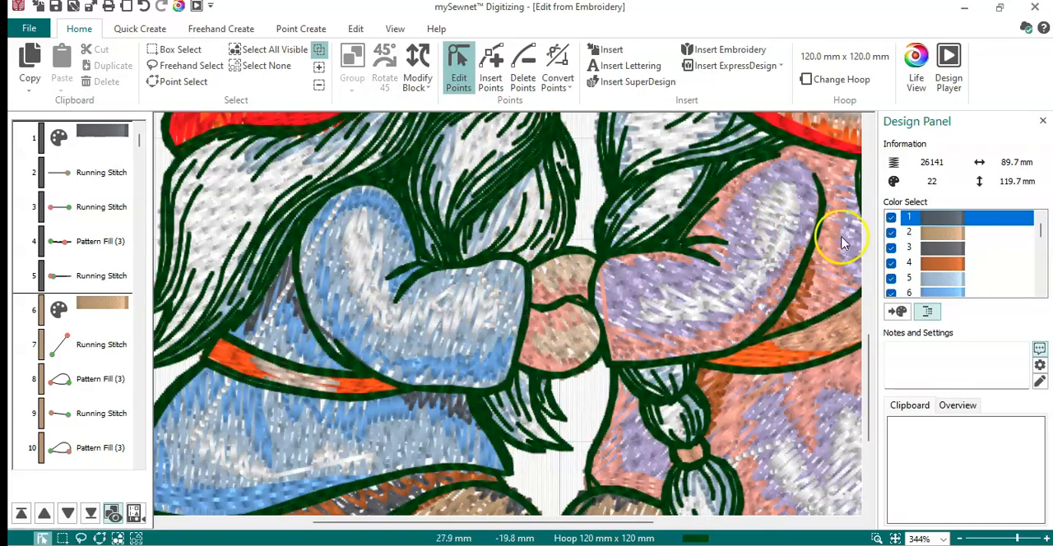
- Delete the stray stitches over the left gnome's boot and lower blue coat, and the white line beside the braid on the pink skirt
{"action": "left_click_drag", "start_coordinate": [868, 360], "coordinate": [866, 416]}
{"action": "left_click", "coordinate": [448, 313]}
{"action": "key", "text": "Delete"}
{"action": "left_click", "coordinate": [301, 254]}
{"action": "key", "text": "Delete"}
{"action": "left_click_drag", "start_coordinate": [380, 526], "coordinate": [529, 525]}
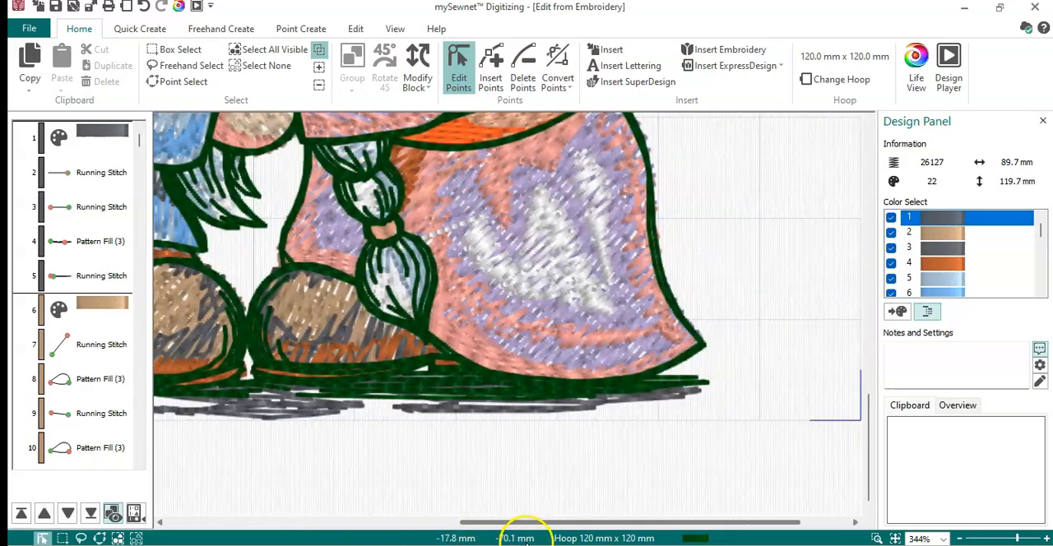
{"action": "left_click", "coordinate": [445, 234]}
{"action": "key", "text": "Delete"}
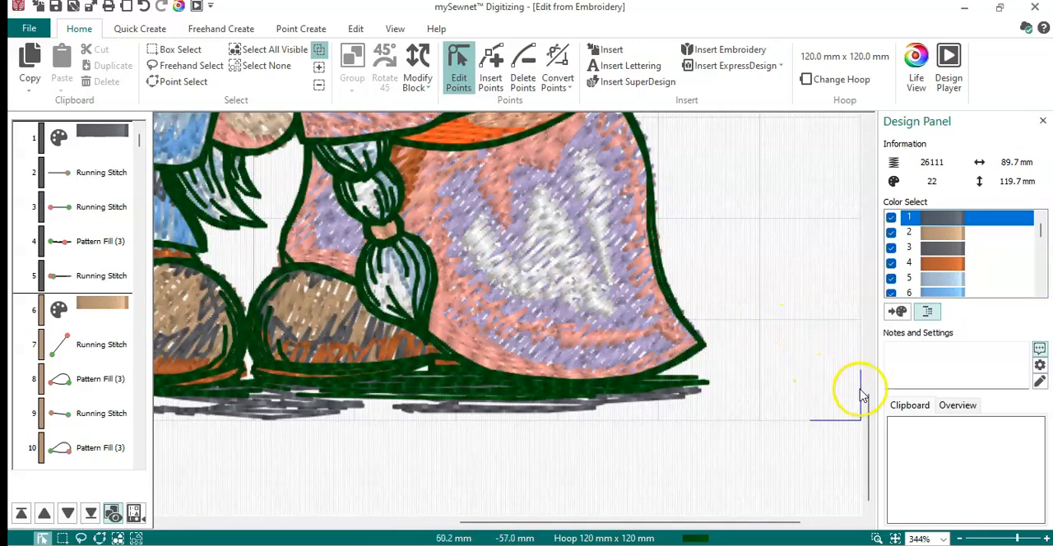
- Delete the stray line between the right hat's brim and the orange belt, and the red stray stitch over the right hat
{"action": "left_click_drag", "start_coordinate": [870, 443], "coordinate": [870, 360]}
{"action": "left_click", "coordinate": [609, 290]}
{"action": "key", "text": "Delete"}
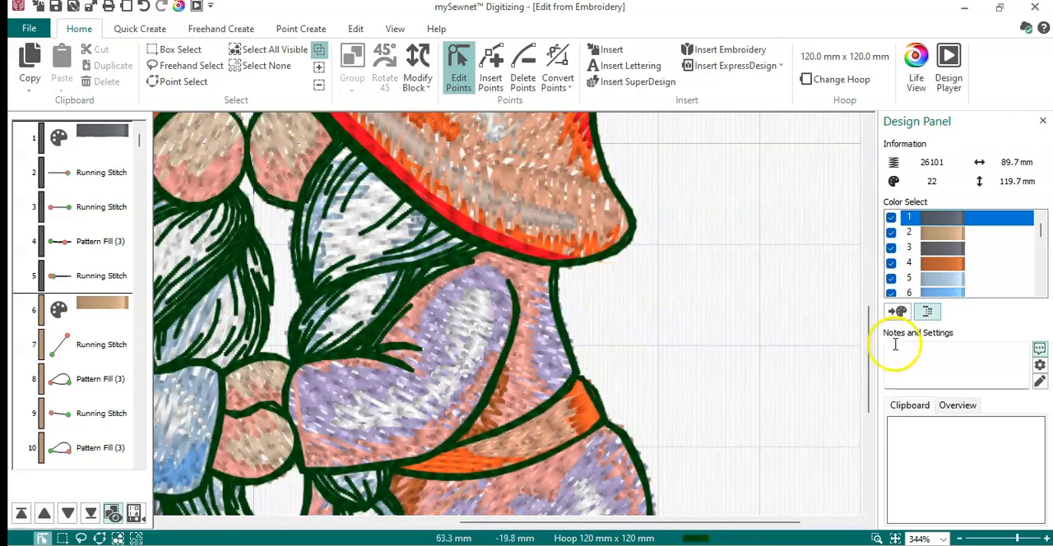
{"action": "scroll", "coordinate": [872, 388], "scroll_direction": "up", "scroll_amount": 2}
{"action": "left_click_drag", "start_coordinate": [870, 387], "coordinate": [868, 306]}
{"action": "left_click", "coordinate": [538, 303]}
{"action": "key", "text": "Delete"}
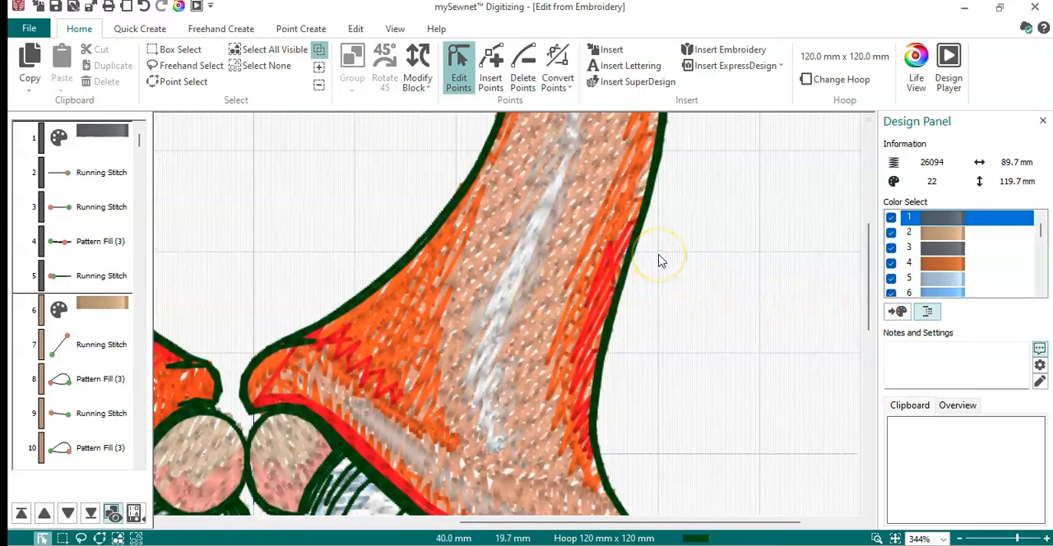
{"action": "left_click_drag", "start_coordinate": [866, 278], "coordinate": [862, 200]}
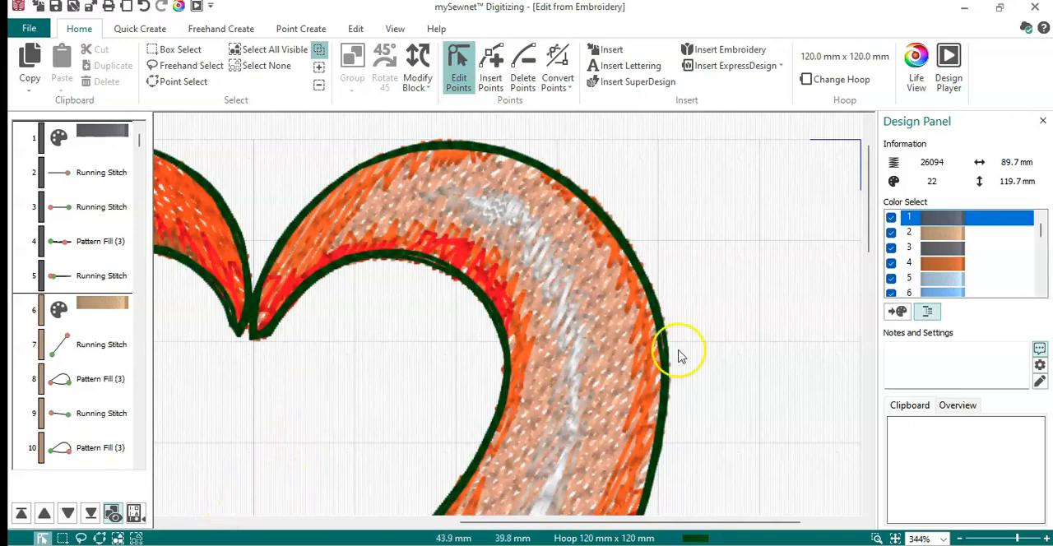
{"action": "left_click_drag", "start_coordinate": [869, 197], "coordinate": [864, 357]}
- Preview the cleaned gnomes in Life View, then close the digitizing editor to return the design to mySewnet Embroidery
{"action": "left_click", "coordinate": [922, 65]}
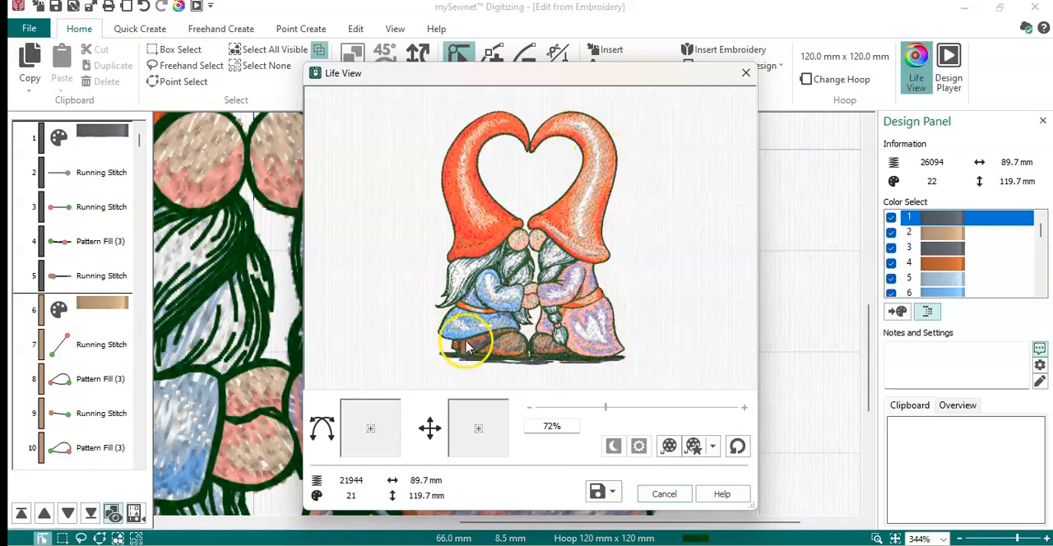
{"action": "left_click", "coordinate": [663, 495]}
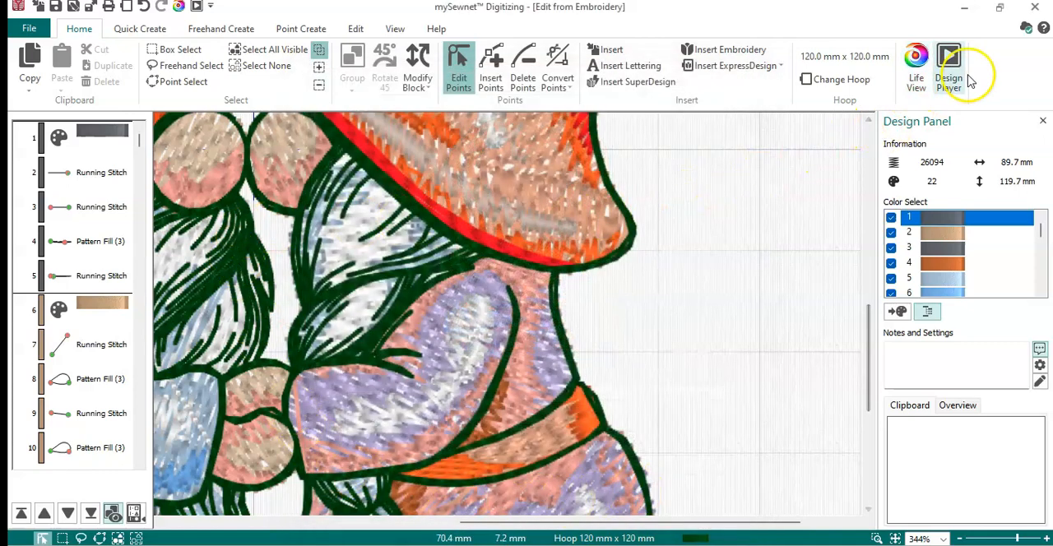
{"action": "left_click", "coordinate": [1035, 11]}
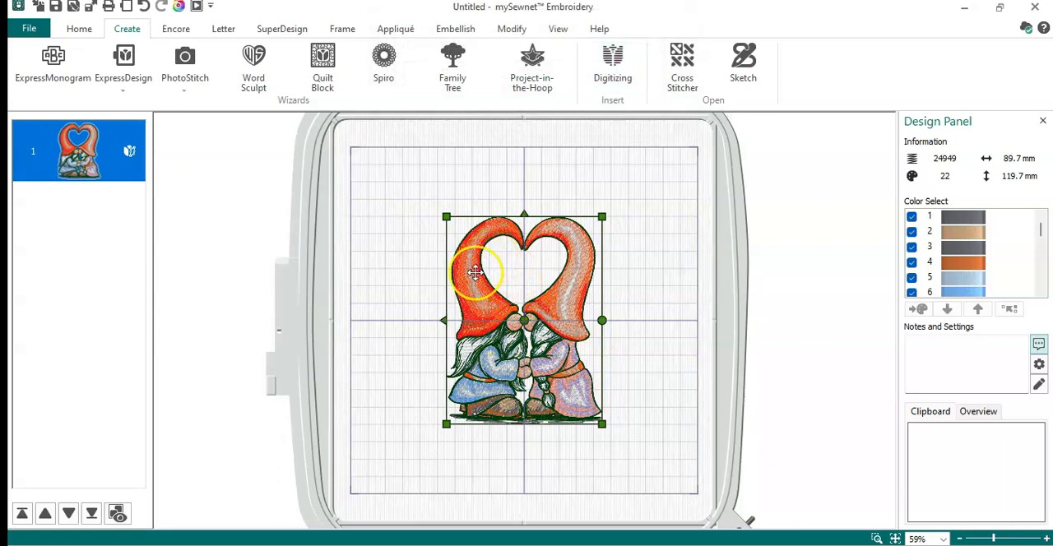